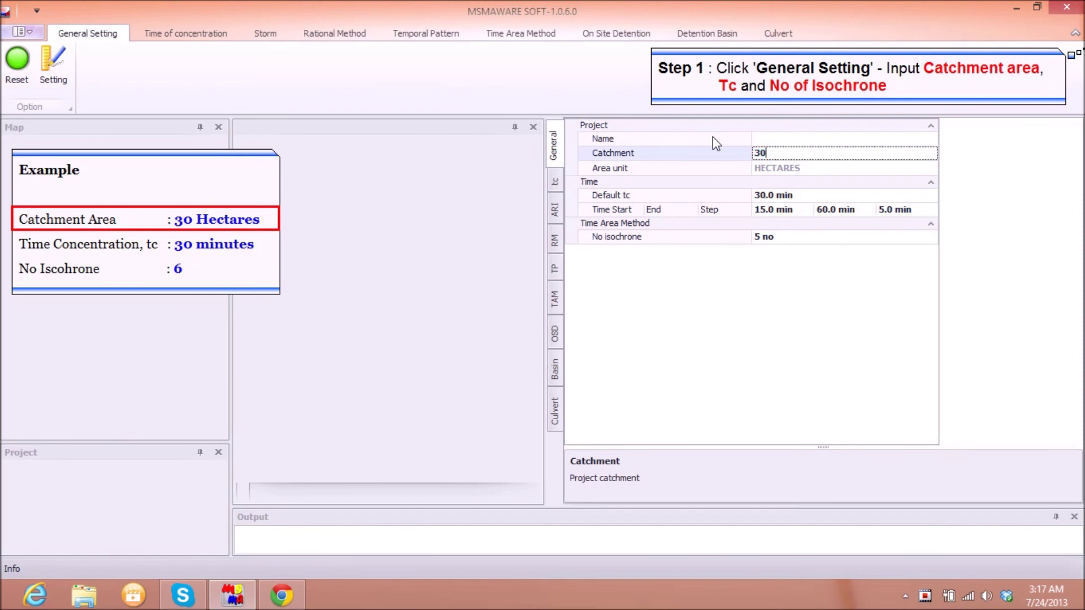
Set the number of isochrones to 6 and switch the MSMA2 storm calculation to Advance mode
{"action": "left_click", "coordinate": [932, 238]}
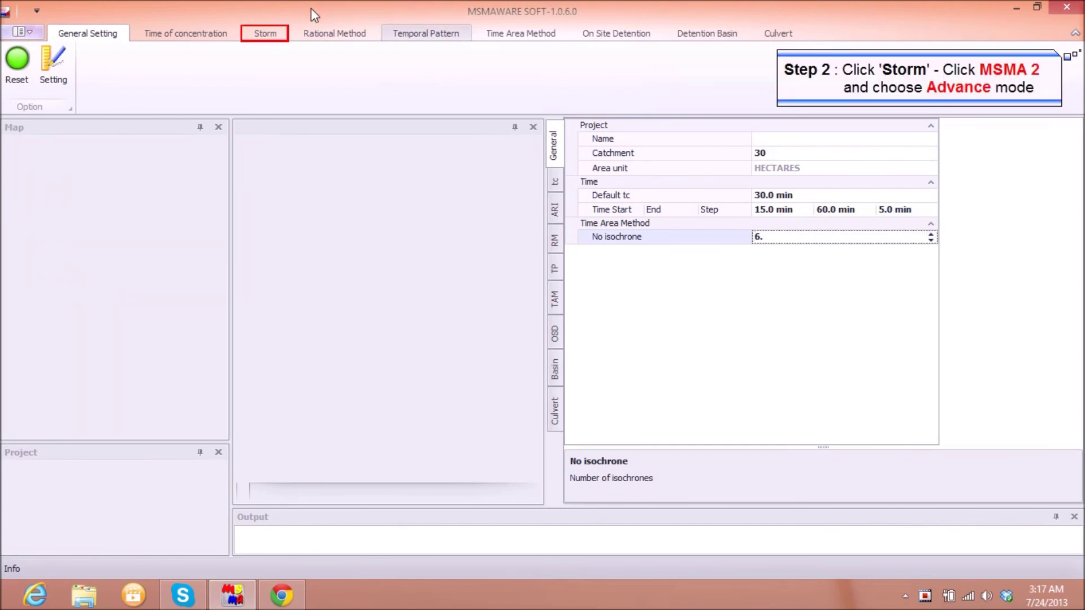
{"action": "left_click", "coordinate": [275, 38]}
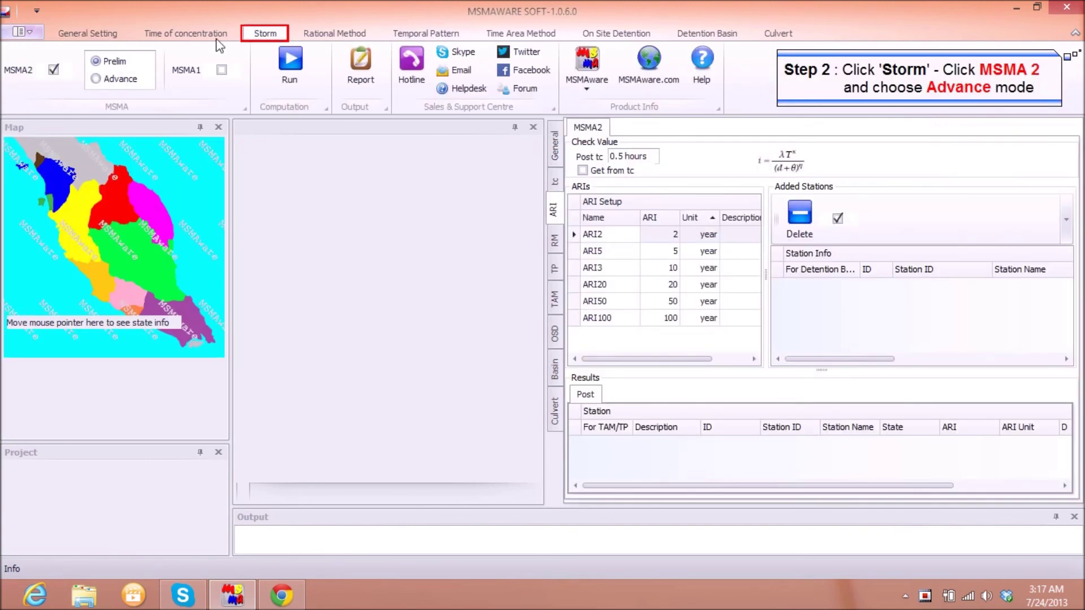
{"action": "left_click", "coordinate": [96, 79]}
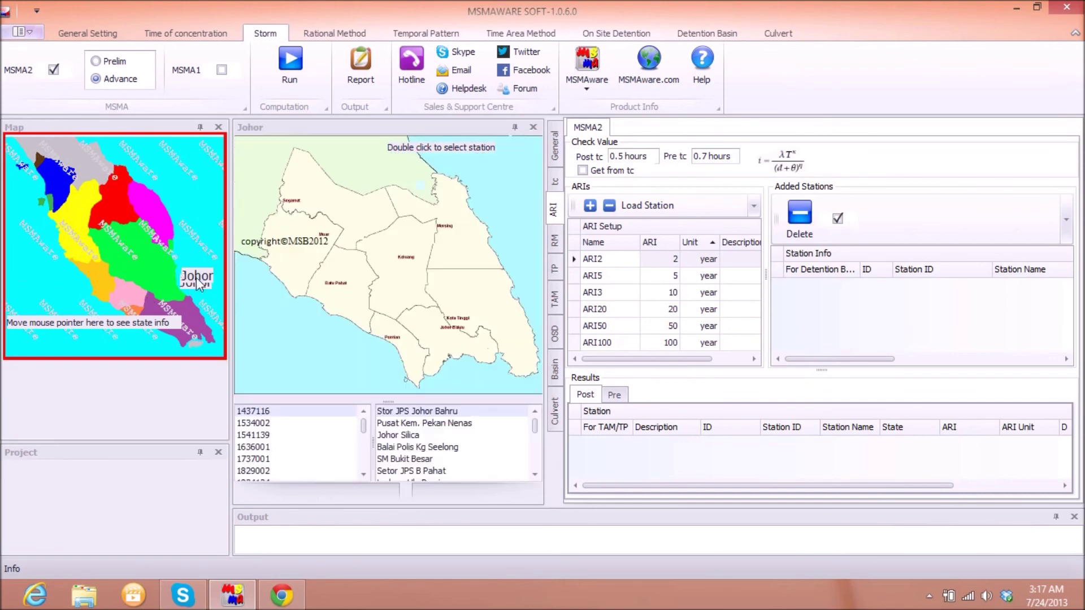
Add the Air Terjun Sg Batu station from the Kuala Lumpur area within Selangor and mark it for the detention basin
{"action": "mouse_move", "coordinate": [121, 270]}
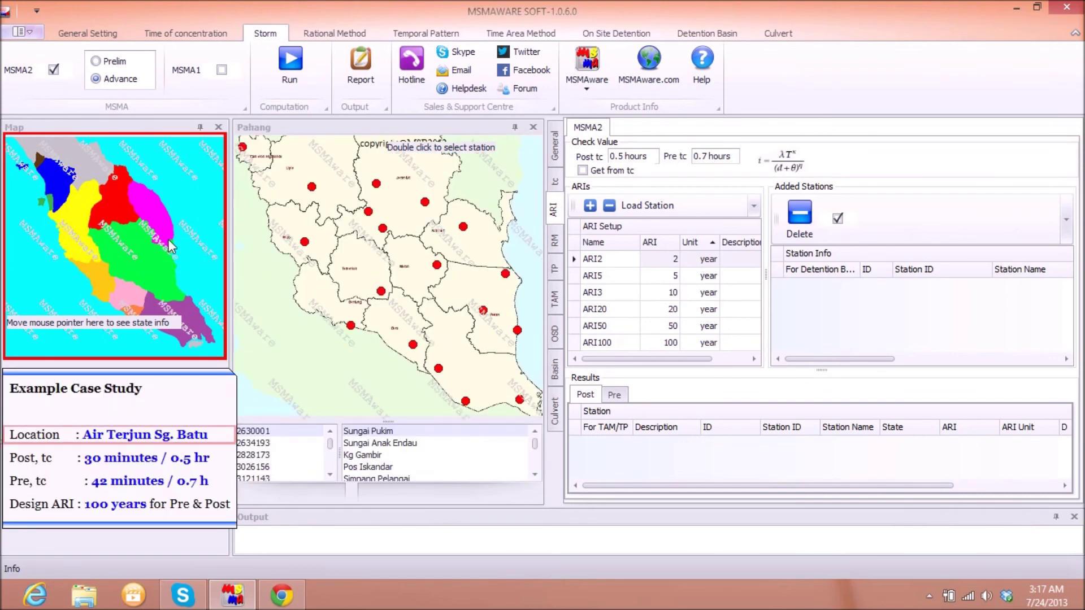
{"action": "mouse_move", "coordinate": [173, 244]}
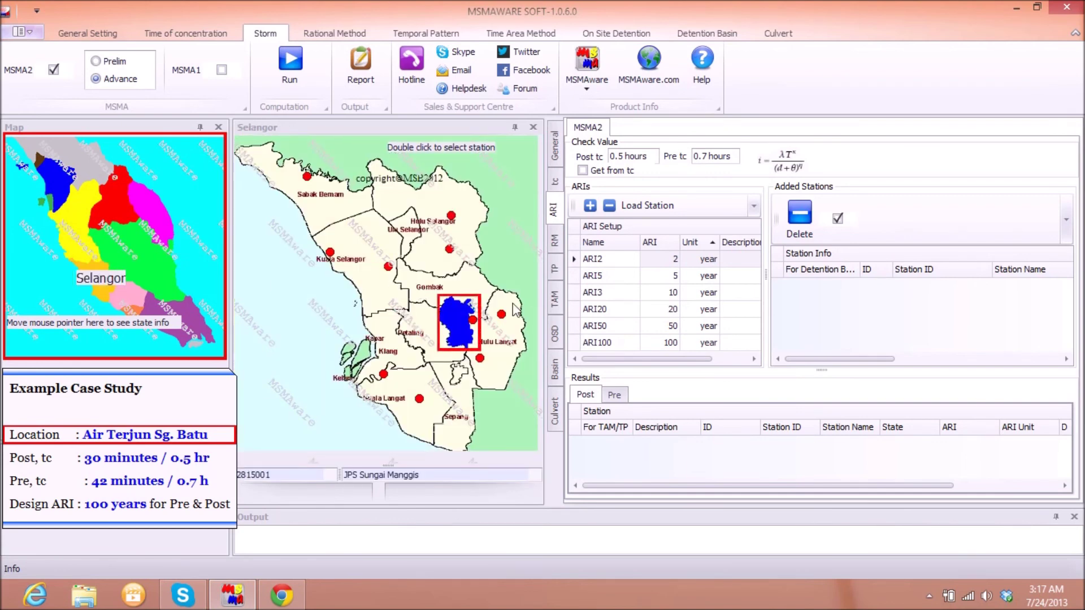
{"action": "left_click", "coordinate": [462, 320]}
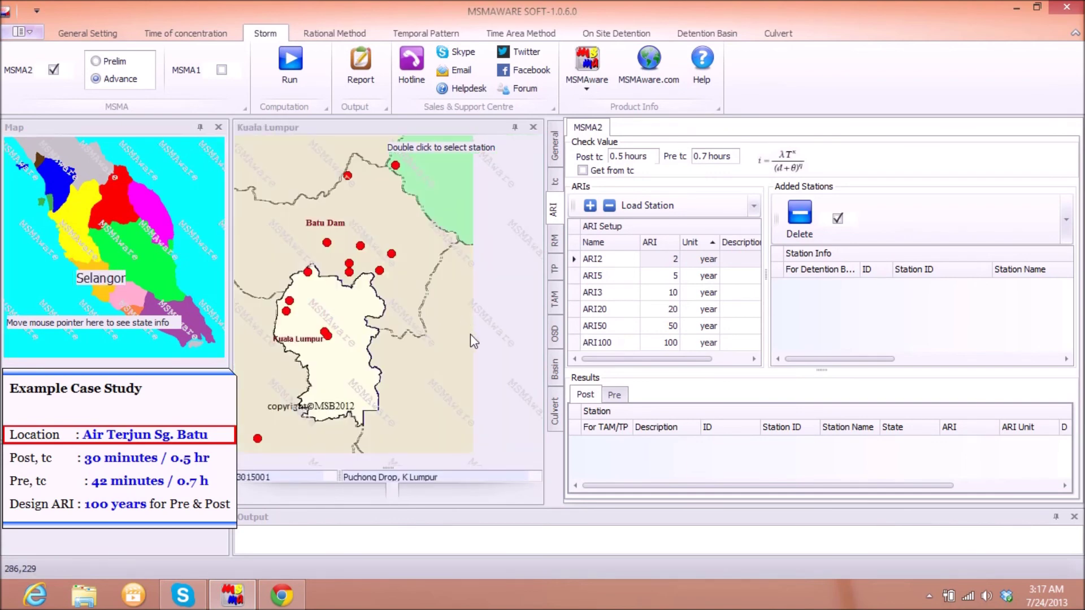
{"action": "left_click_drag", "start_coordinate": [484, 467], "coordinate": [489, 356]}
{"action": "left_click_drag", "start_coordinate": [536, 394], "coordinate": [533, 432]}
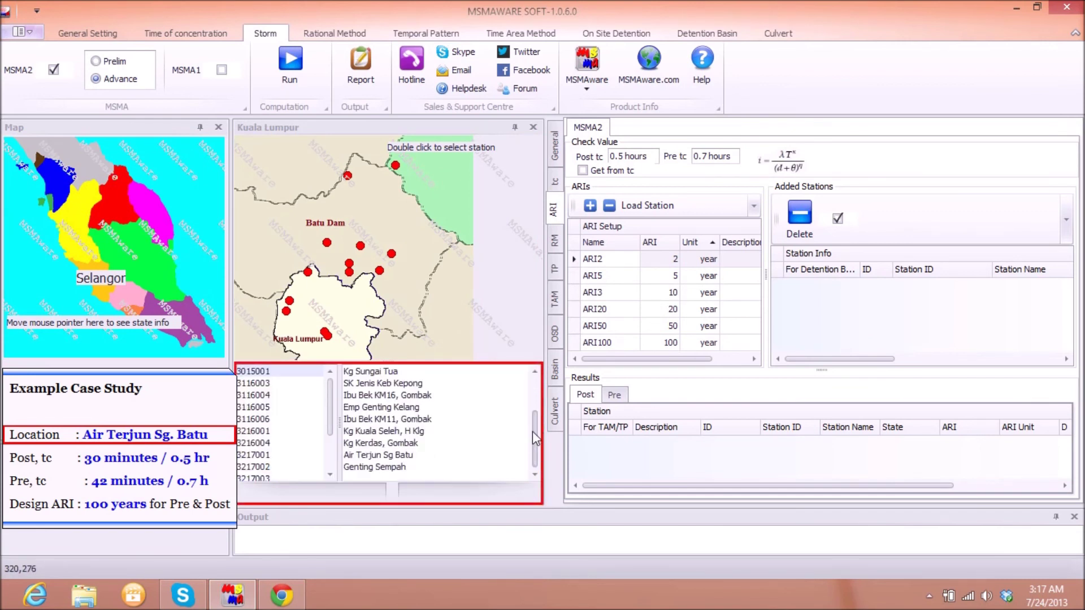
{"action": "double_click", "coordinate": [390, 455]}
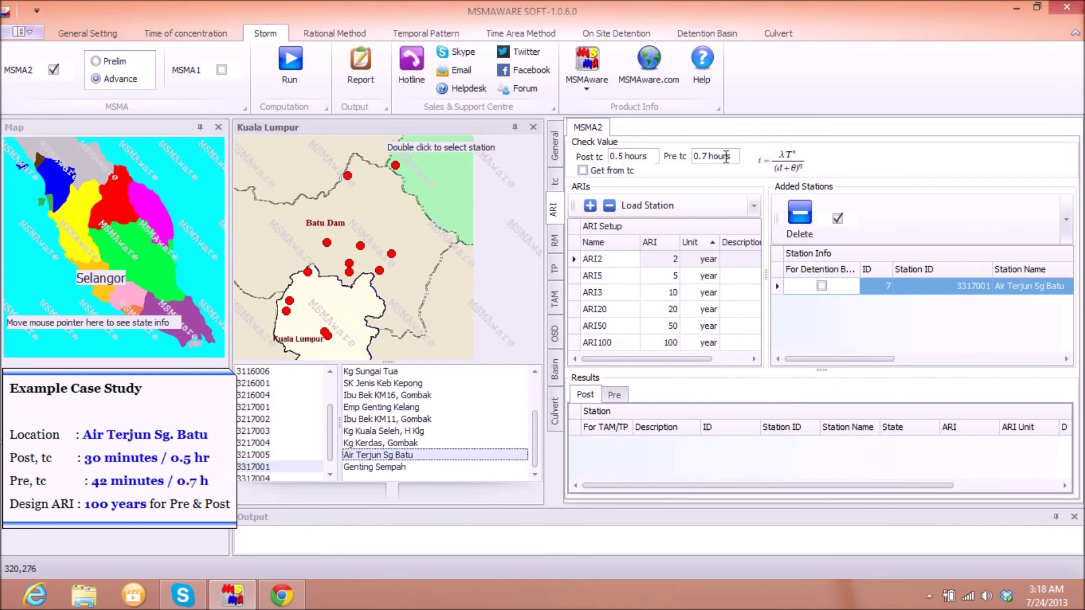
{"action": "left_click", "coordinate": [821, 286]}
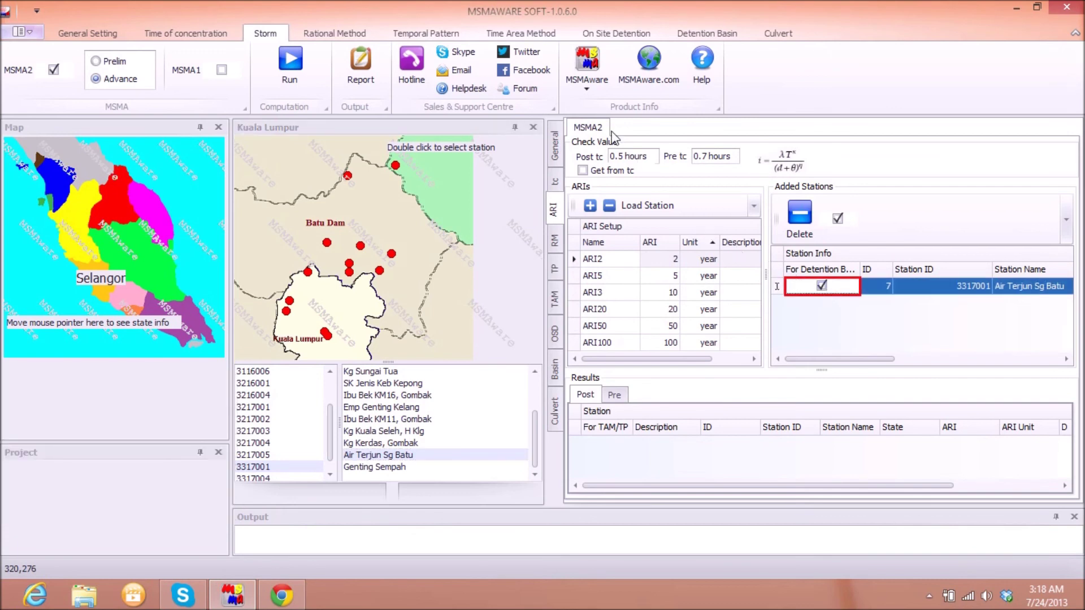
Run the storm computation, dismiss the rainfall intensity curves and display the Pre chart of ARI vs Intensity
{"action": "left_click", "coordinate": [302, 69]}
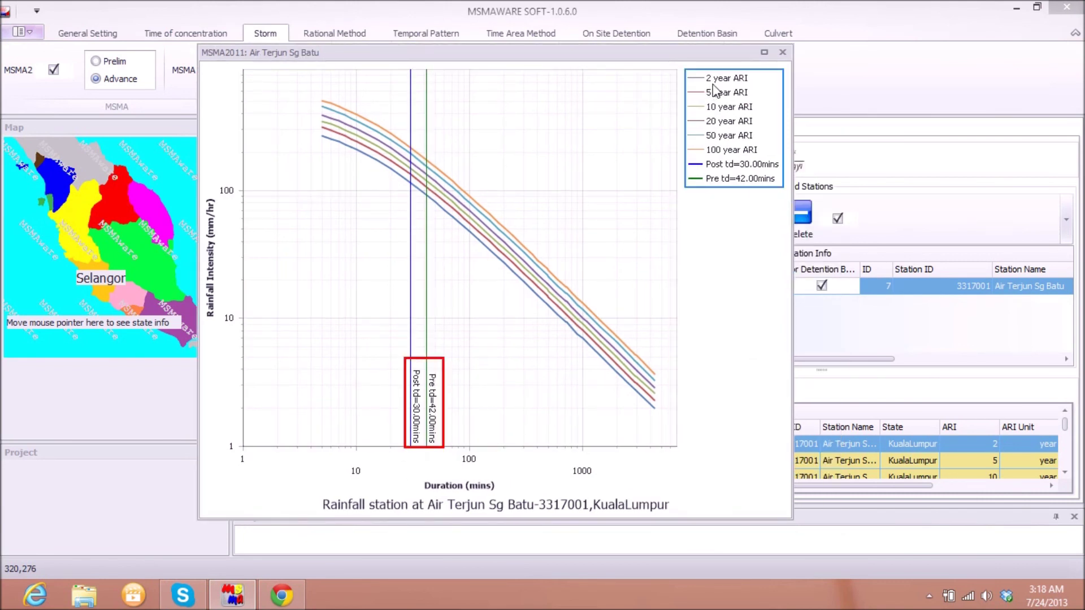
{"action": "left_click", "coordinate": [783, 53]}
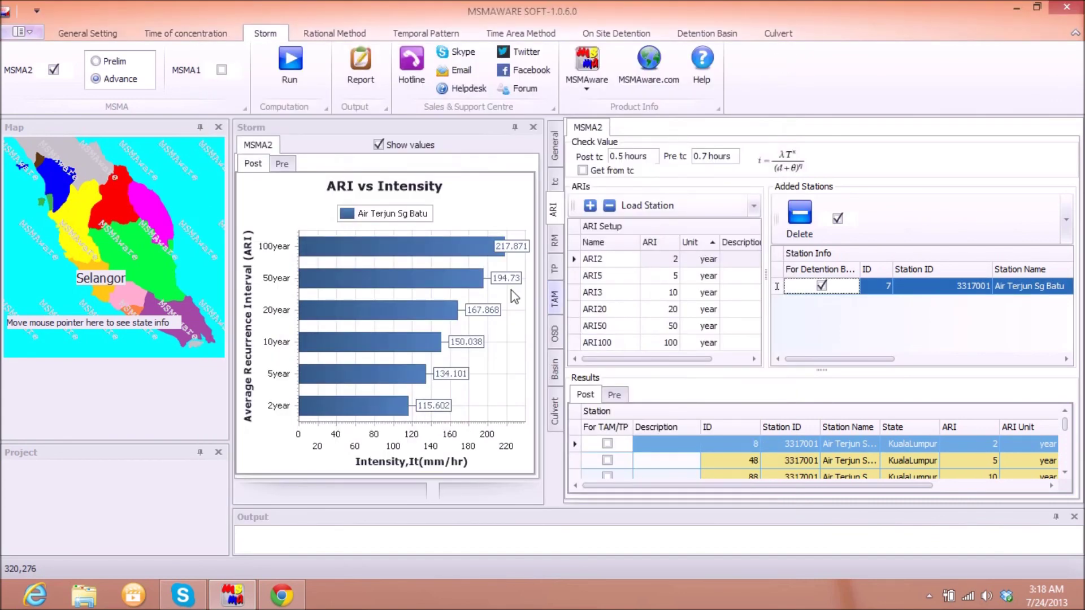
{"action": "mouse_move", "coordinate": [411, 365]}
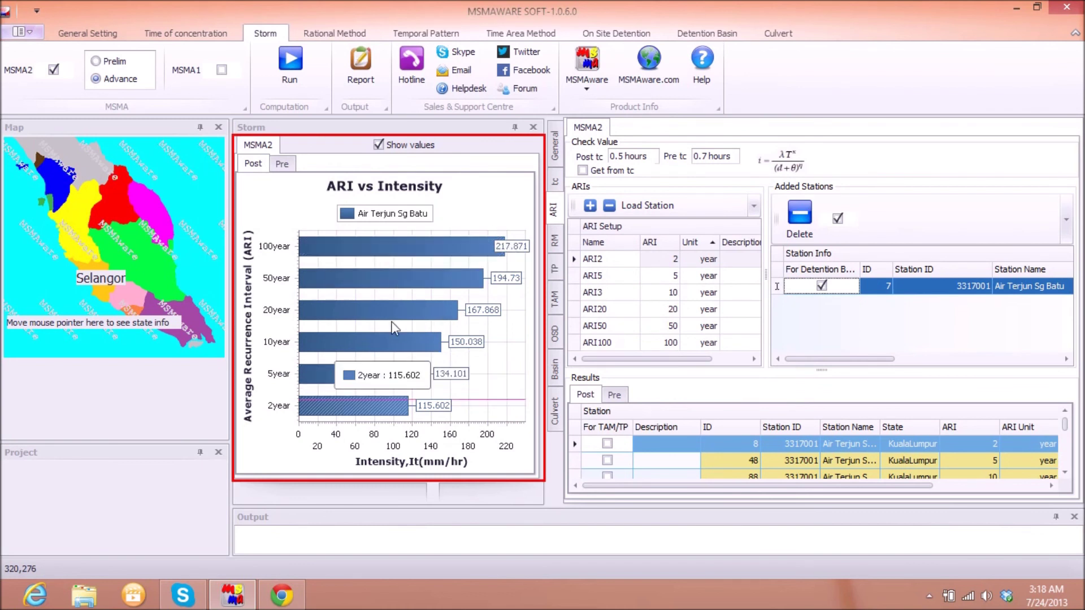
{"action": "left_click", "coordinate": [279, 164]}
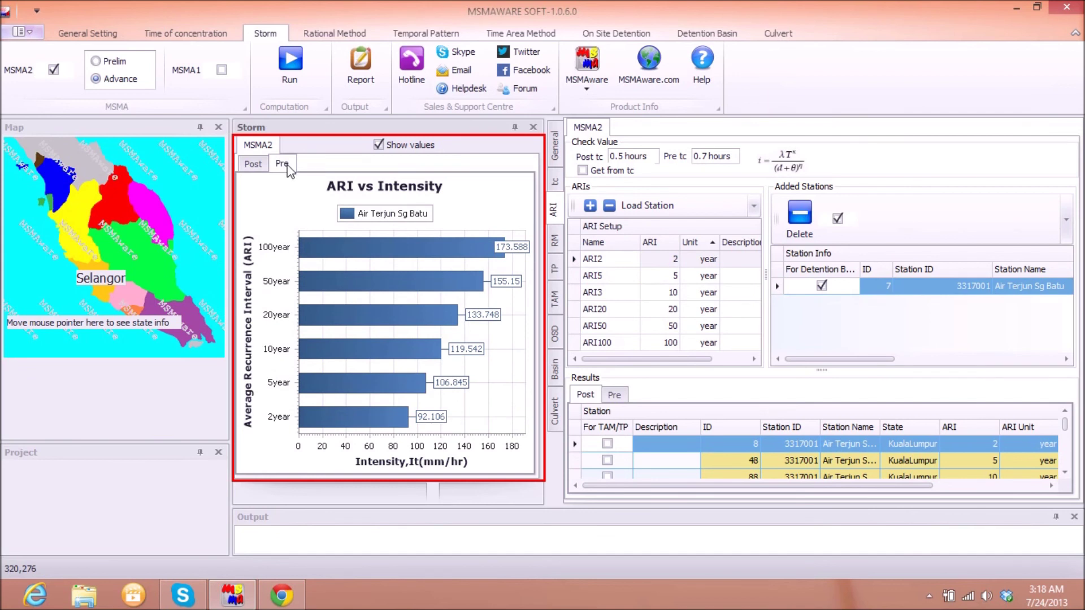
Mark the 100-year ARI for TAM/TP in both the Post and Pre storm results
{"action": "left_click_drag", "start_coordinate": [734, 371], "coordinate": [739, 283]}
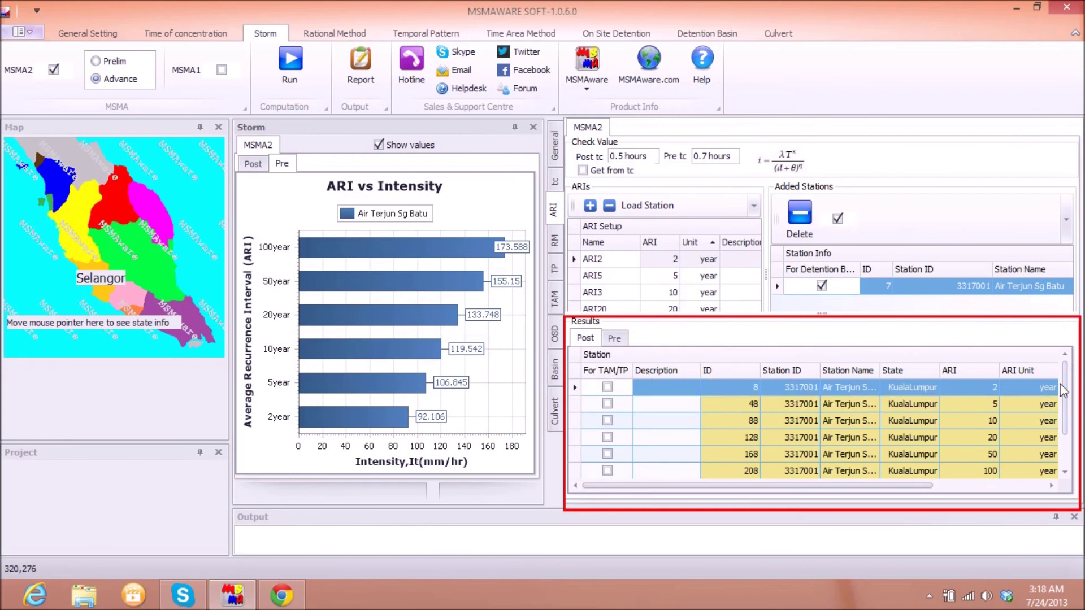
{"action": "scroll", "coordinate": [1062, 418], "scroll_direction": "down", "scroll_amount": 1}
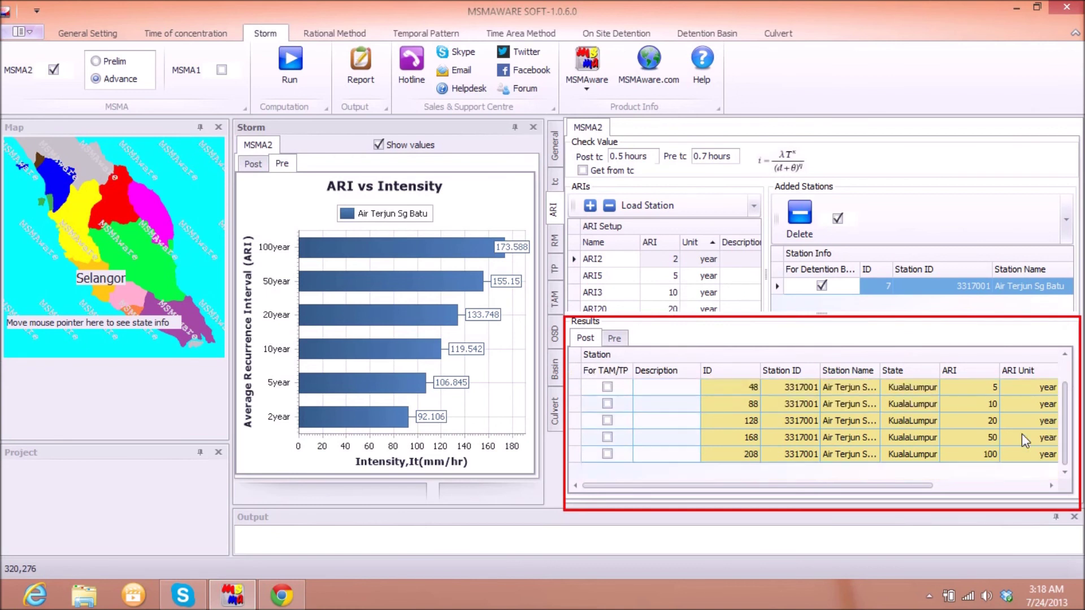
{"action": "left_click", "coordinate": [609, 455]}
{"action": "left_click_drag", "start_coordinate": [669, 483], "coordinate": [682, 465]}
{"action": "left_click", "coordinate": [612, 338]}
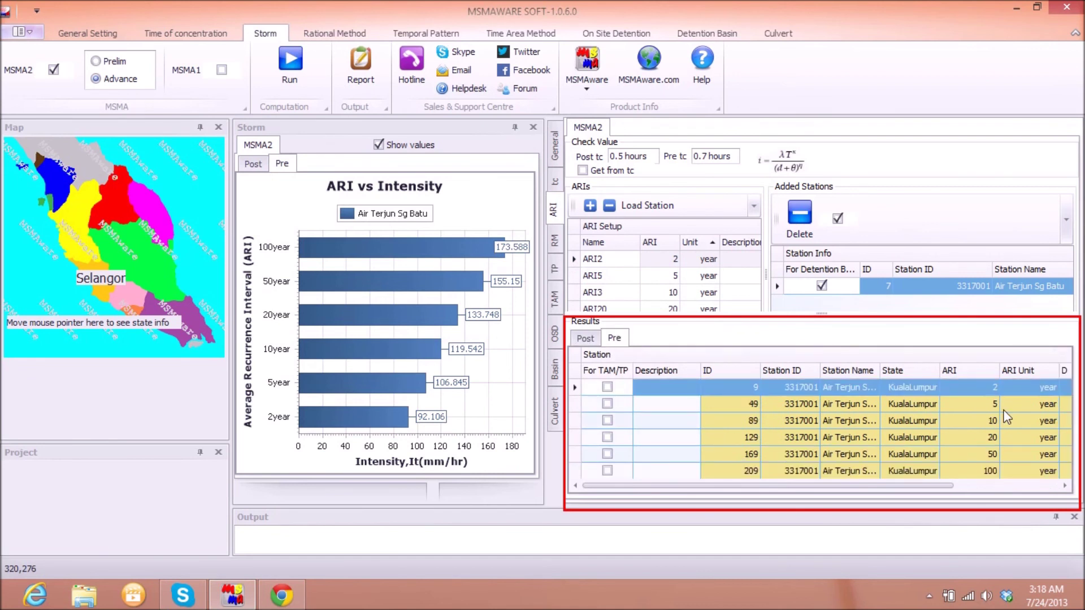
{"action": "left_click", "coordinate": [608, 472]}
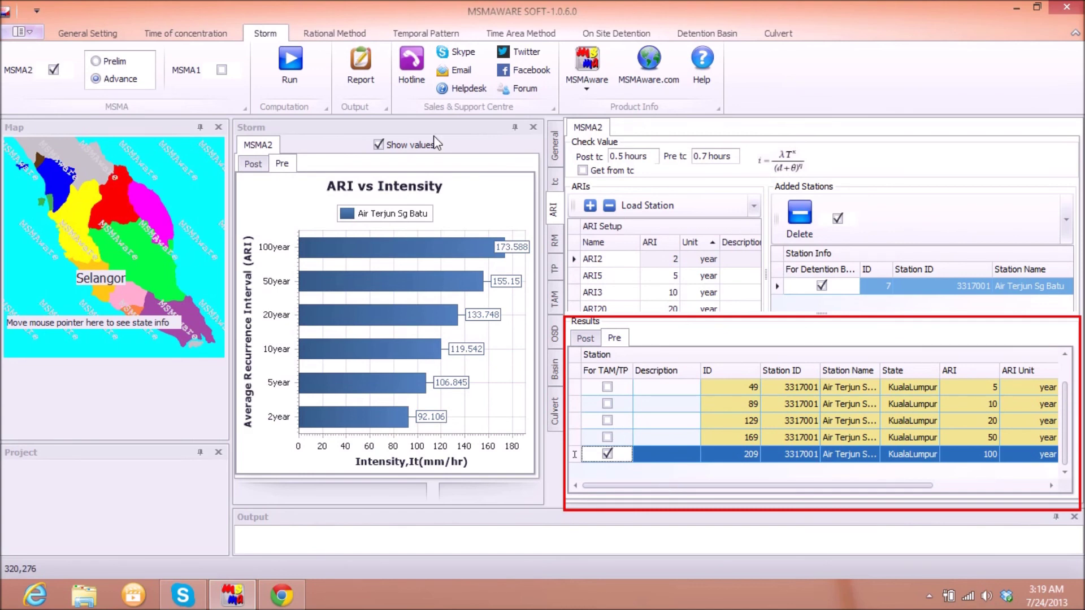
Set the temporal pattern to Region 5 with IDF data from STORM, and run its computation
{"action": "left_click", "coordinate": [411, 33]}
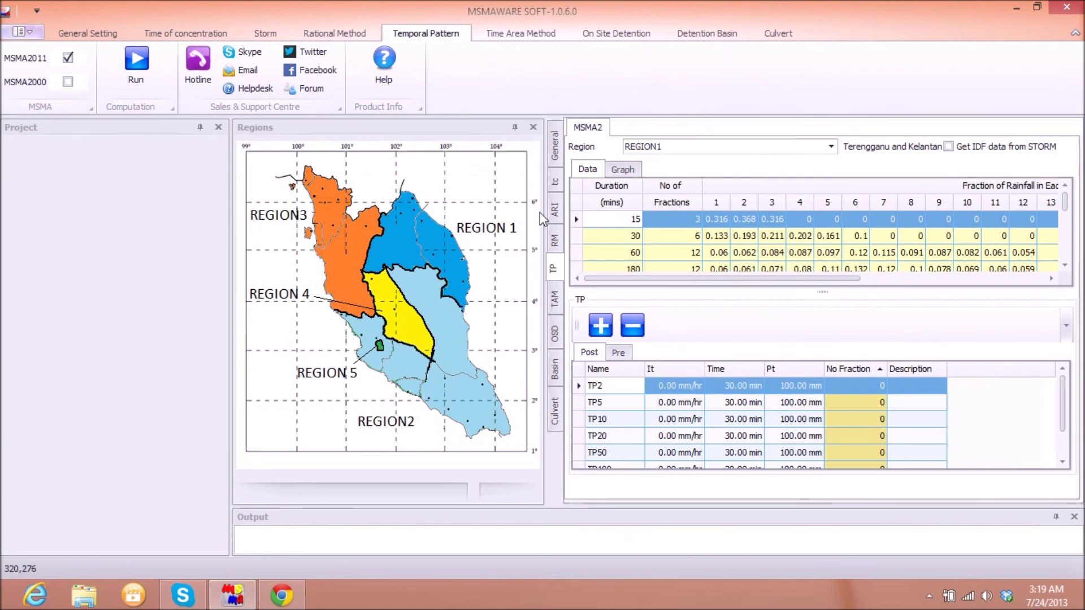
{"action": "left_click", "coordinate": [379, 347]}
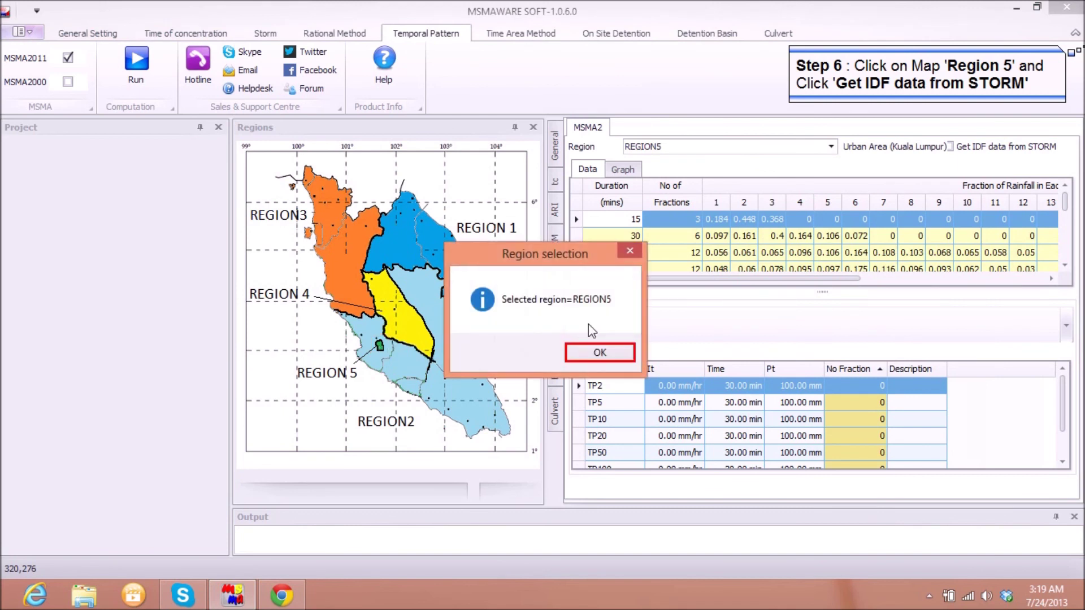
{"action": "left_click", "coordinate": [600, 353]}
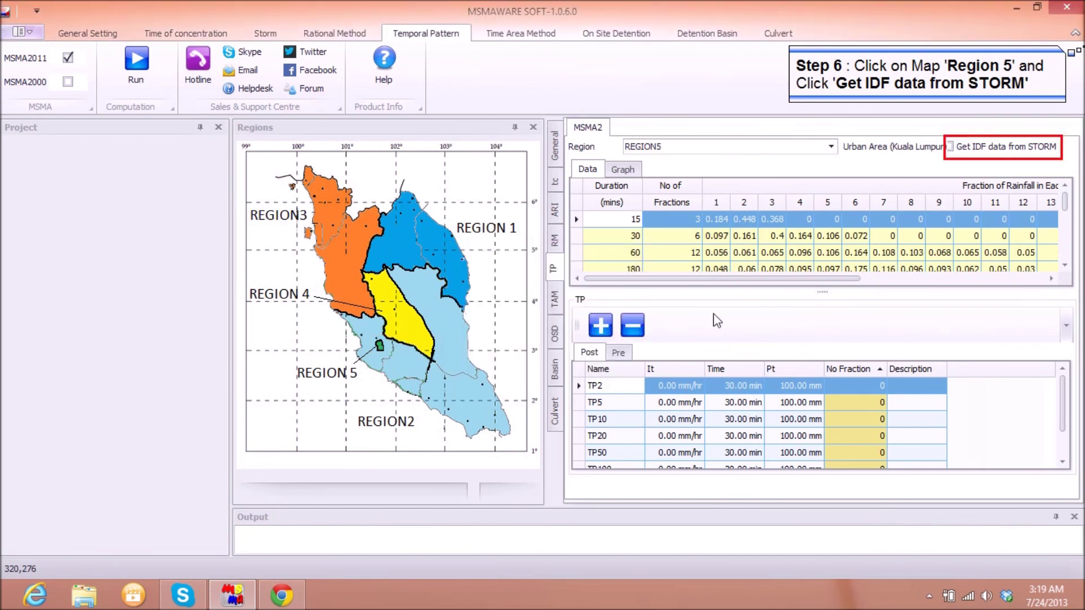
{"action": "left_click", "coordinate": [948, 150]}
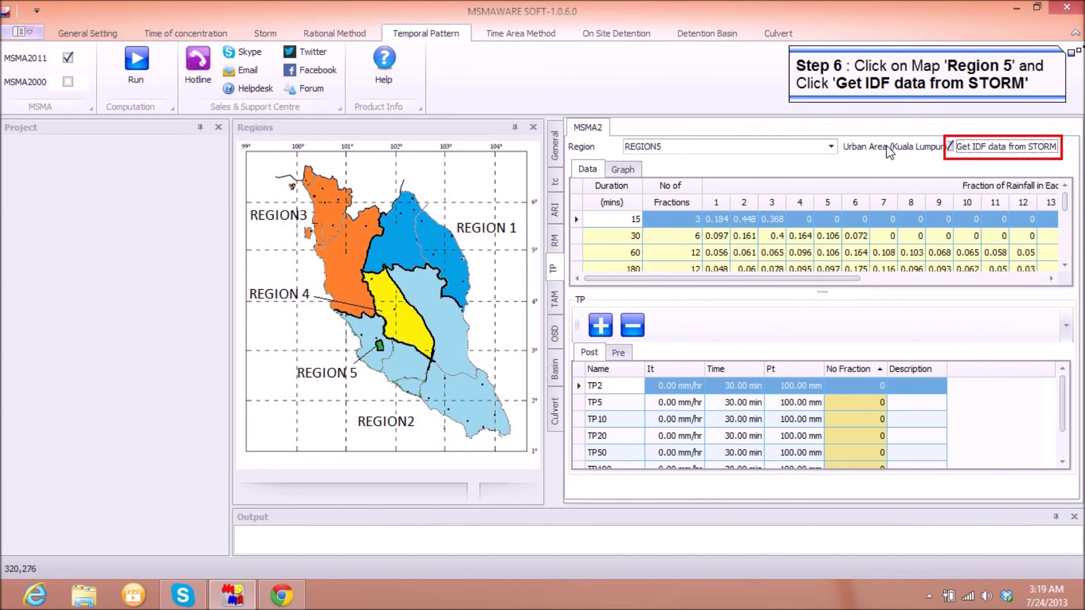
{"action": "left_click", "coordinate": [145, 63]}
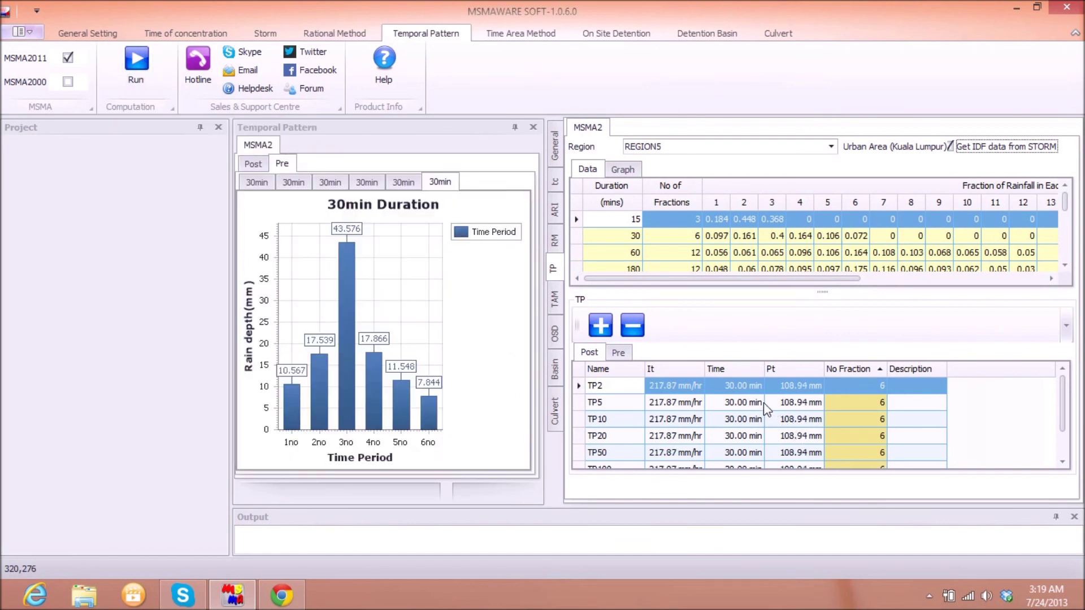
{"action": "left_click", "coordinate": [282, 165]}
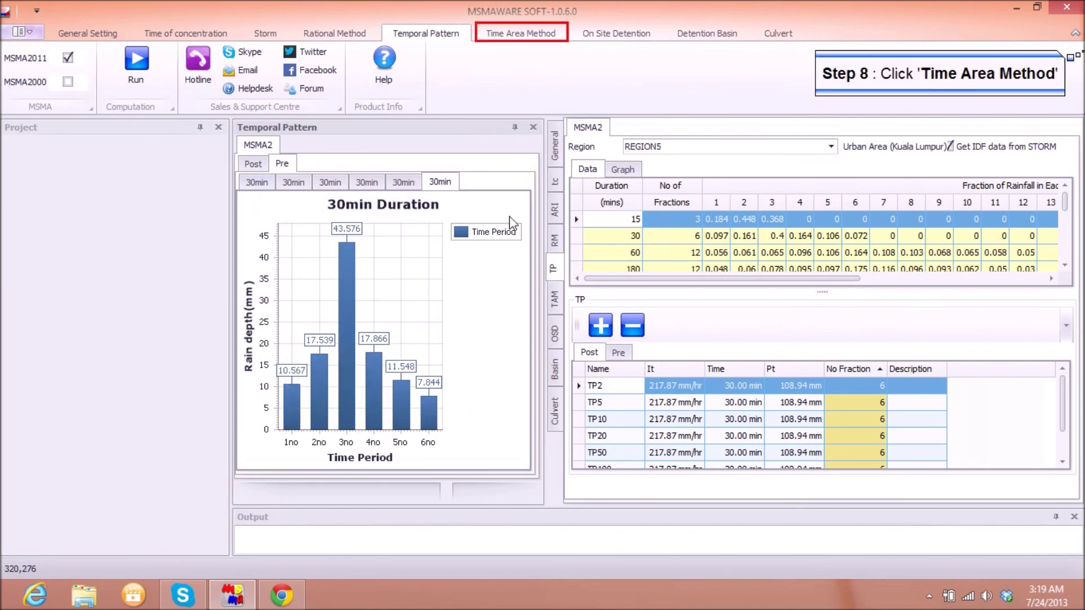
In the Time Area Method's Pre catchment weighted losses, set pervious initial loss to 0 mm, impervious area to 100% and pervious area to 0%
{"action": "left_click", "coordinate": [526, 40]}
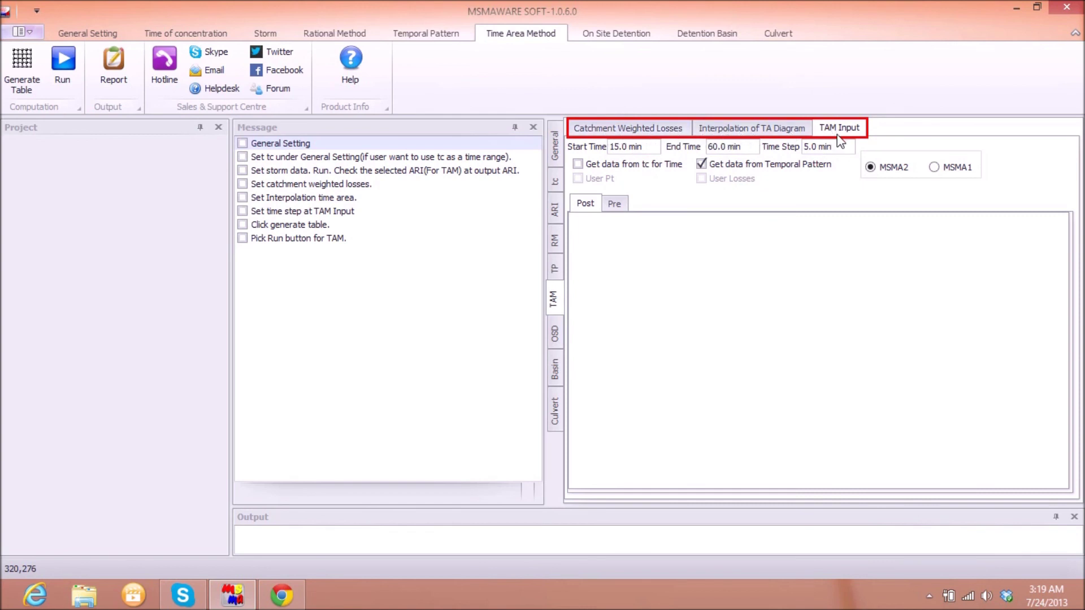
{"action": "left_click", "coordinate": [632, 131]}
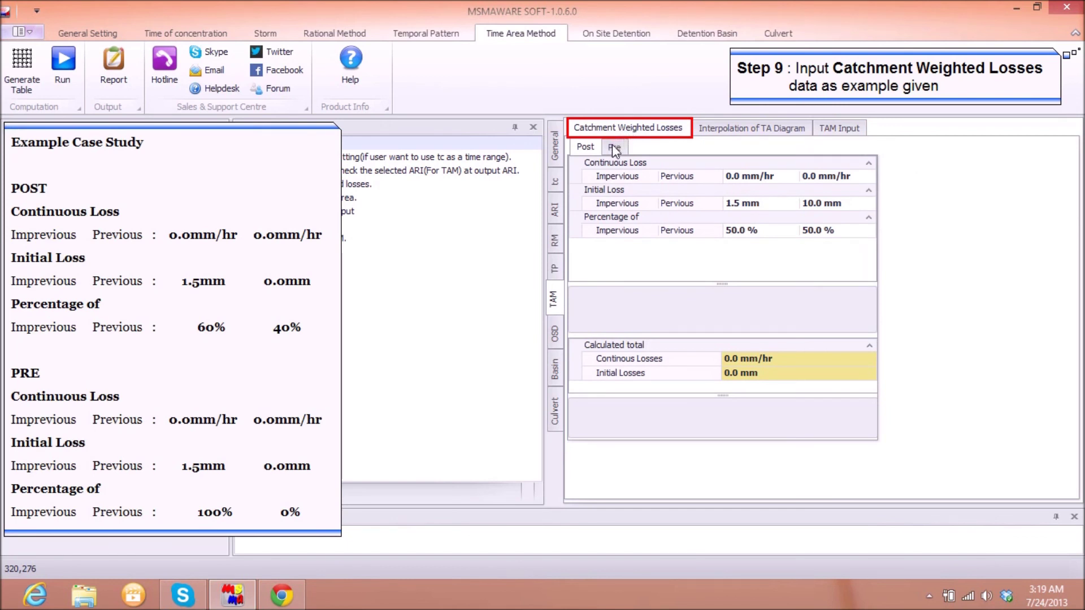
{"action": "left_click", "coordinate": [615, 148]}
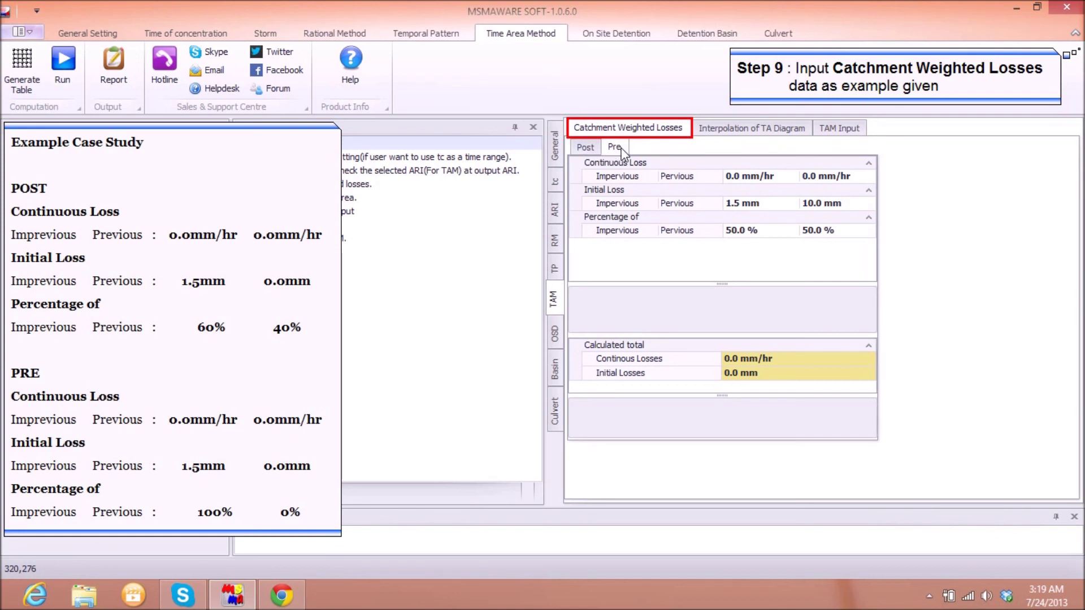
{"action": "left_click", "coordinate": [761, 225]}
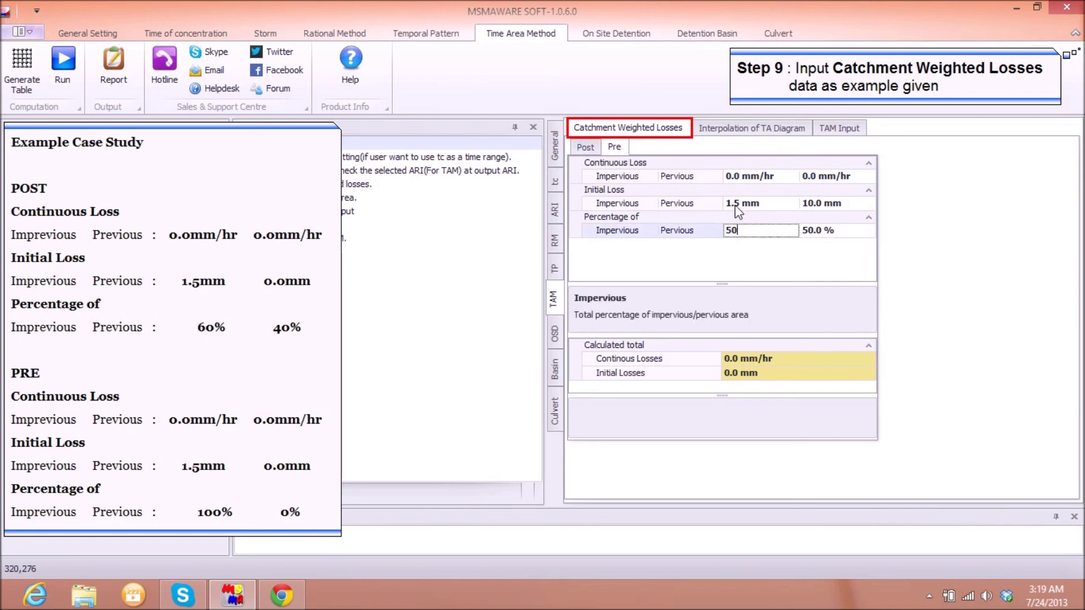
{"action": "left_click", "coordinate": [843, 204]}
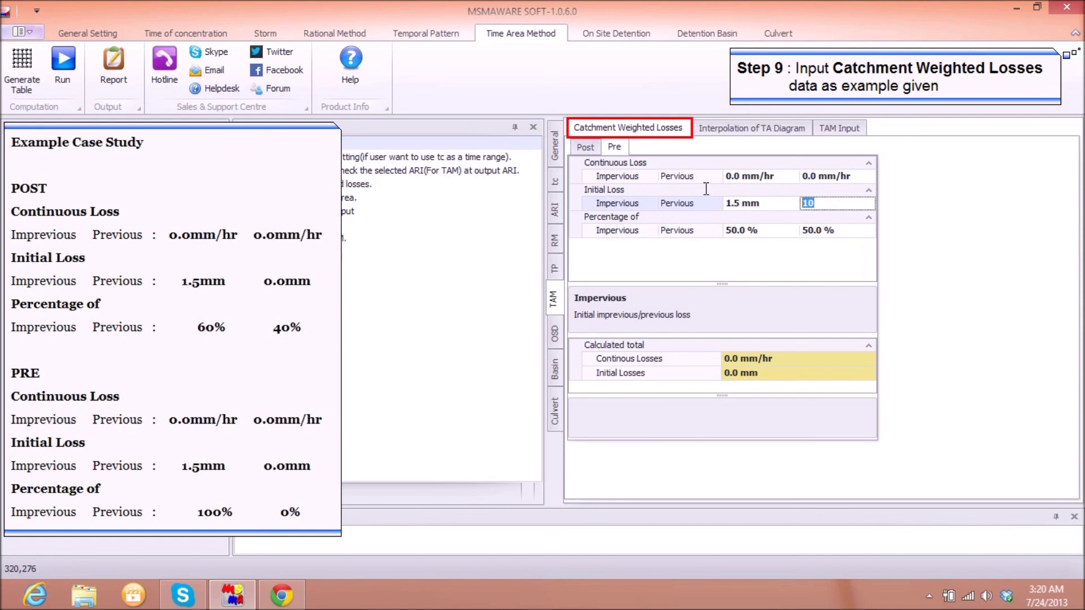
{"action": "type", "text": "0"}
{"action": "left_click", "coordinate": [769, 237]}
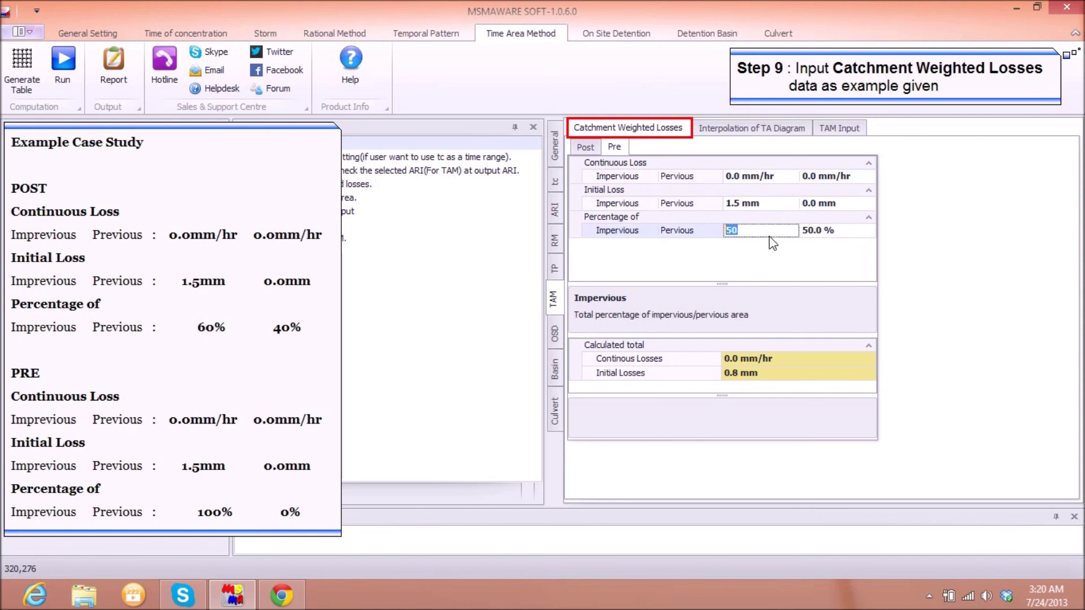
{"action": "type", "text": "100"}
{"action": "left_click", "coordinate": [824, 229]}
{"action": "type", "text": "0"}
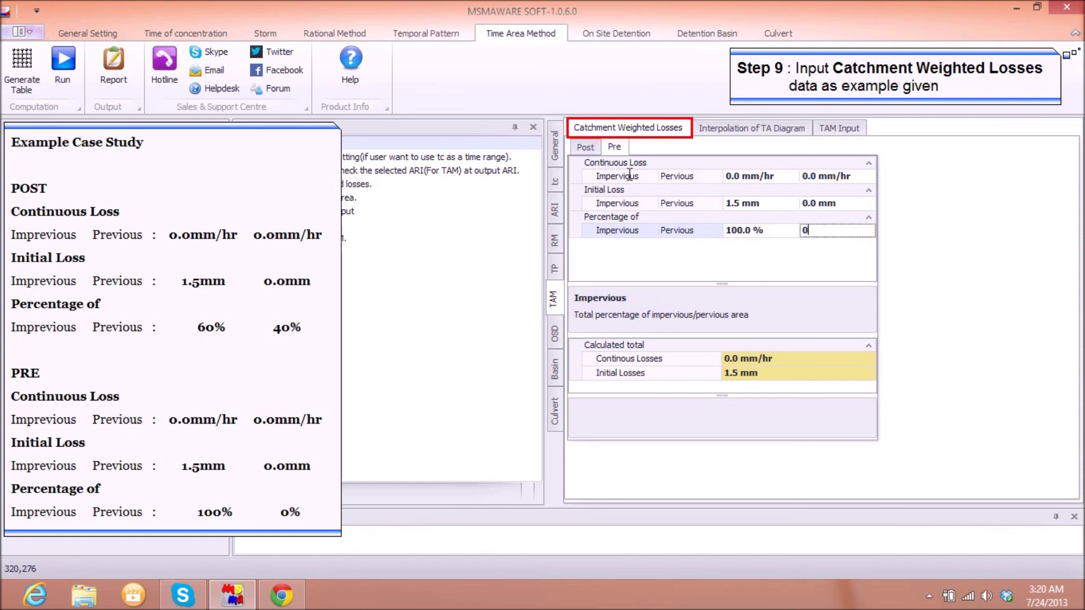
In the Post catchment weighted losses, set pervious initial loss to 0 mm, impervious area to 60% and pervious area to 40%
{"action": "left_click", "coordinate": [583, 147]}
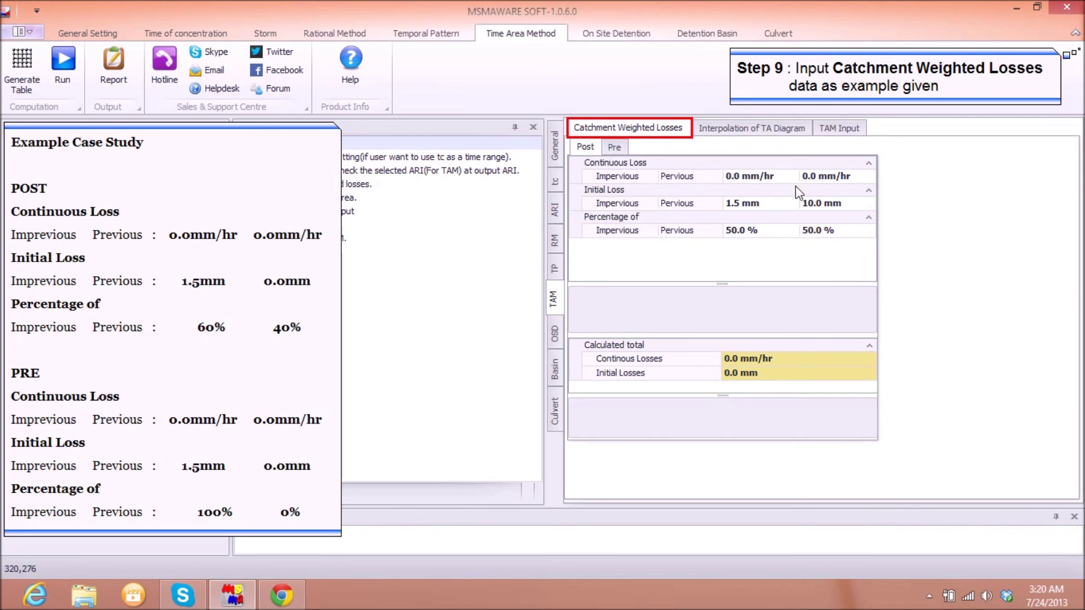
{"action": "left_click", "coordinate": [819, 202]}
{"action": "key", "text": "ctrl+a"}
{"action": "type", "text": "0"}
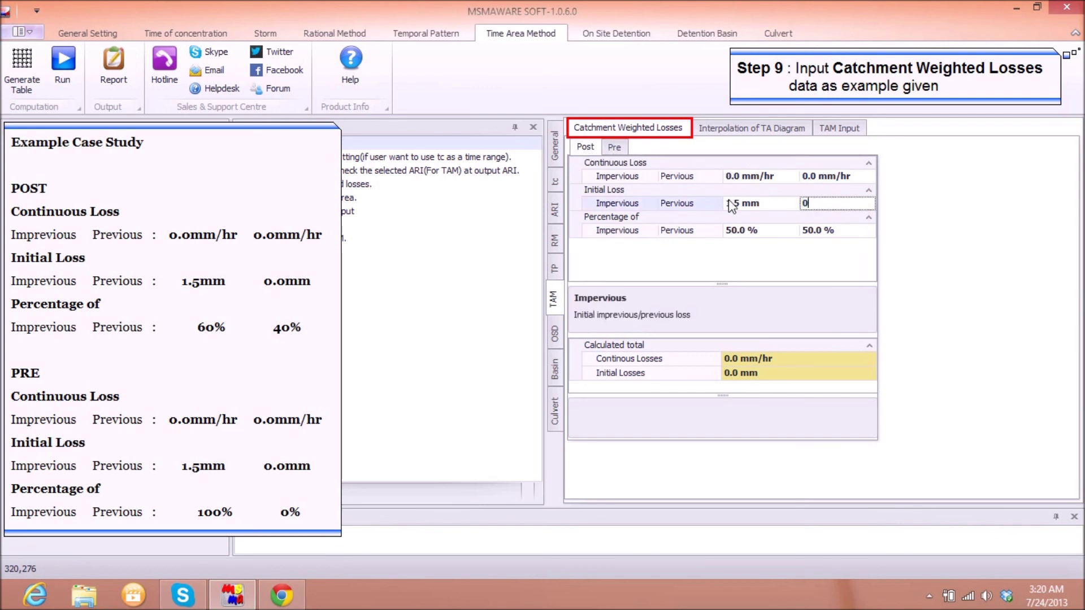
{"action": "left_click", "coordinate": [769, 229]}
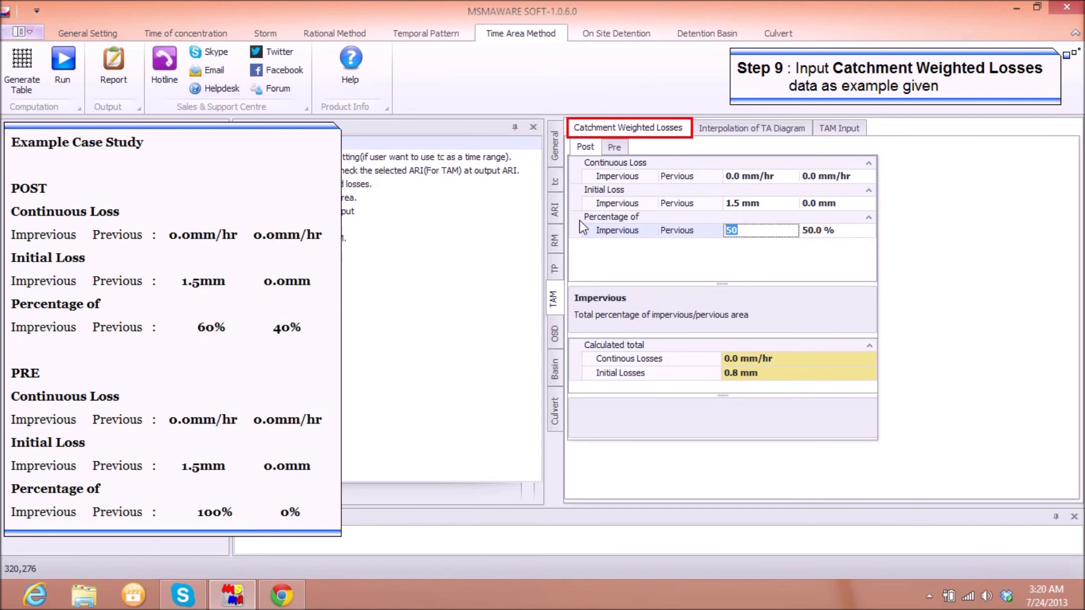
{"action": "type", "text": "60"}
{"action": "left_click", "coordinate": [843, 237]}
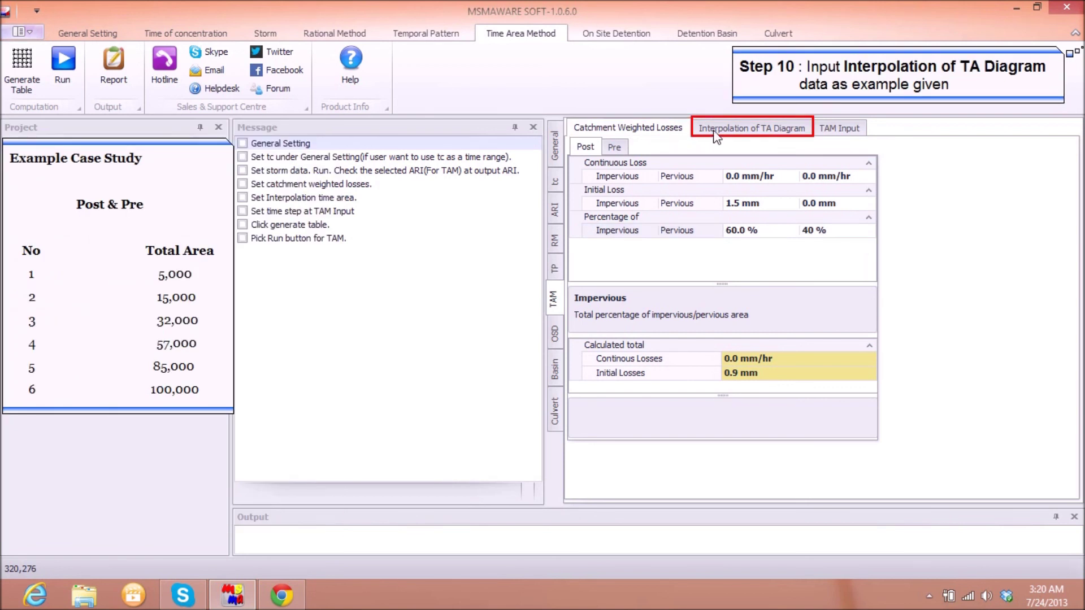
Add three more section rows to the Post table of the Interpolation of TA Diagram
{"action": "left_click", "coordinate": [741, 129]}
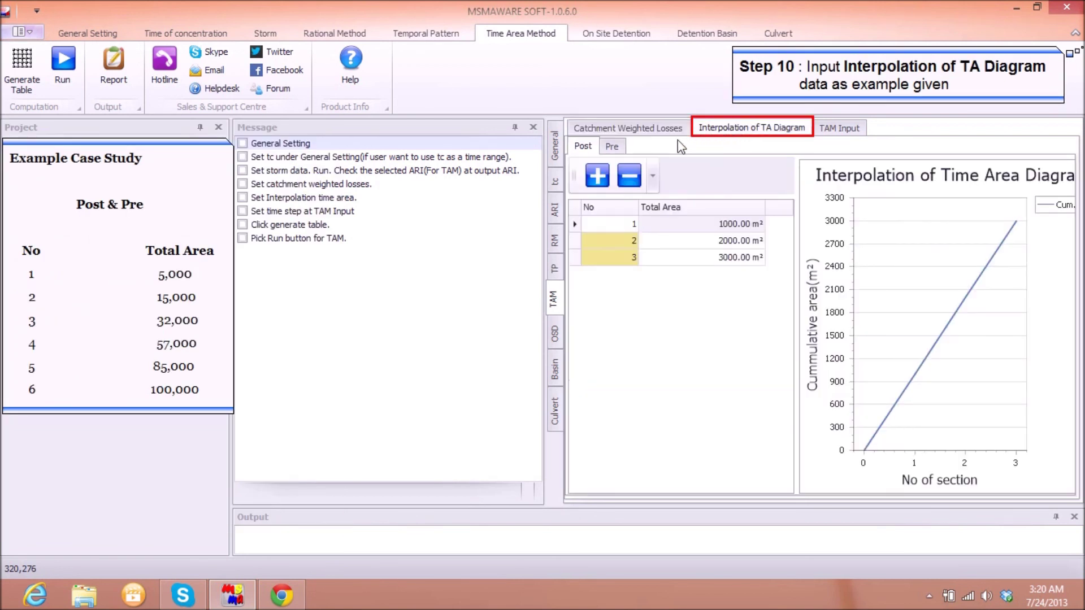
{"action": "left_click", "coordinate": [597, 177]}
{"action": "left_click", "coordinate": [597, 177]}
{"action": "left_click", "coordinate": [597, 177]}
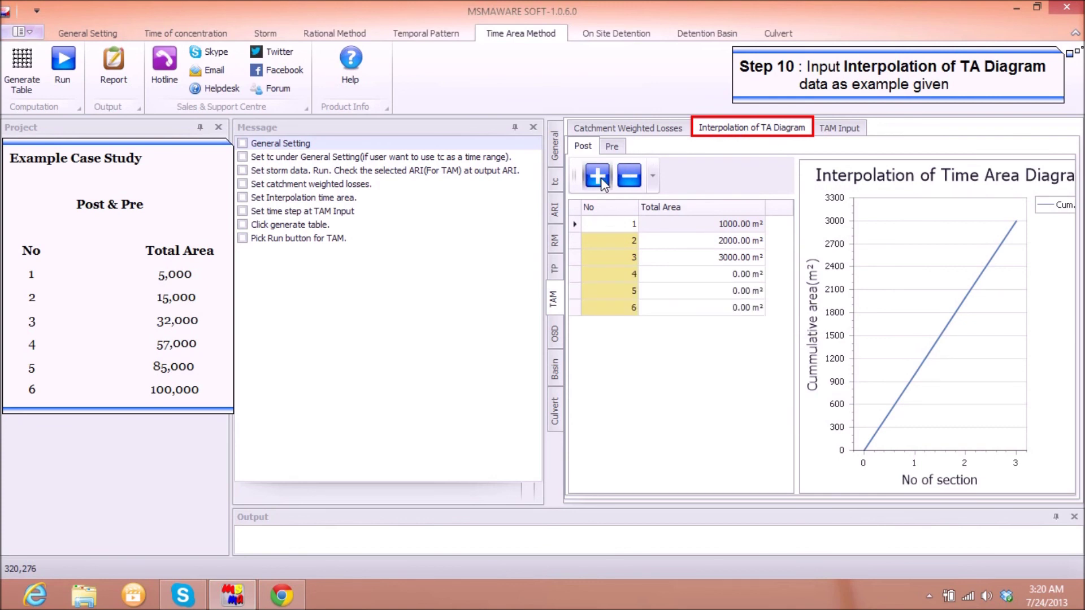
Set the Post total areas of sections 1, 2 and 3 to 5000, 15000 and 32000 m²
{"action": "left_click", "coordinate": [715, 225]}
{"action": "key", "text": "Delete"}
{"action": "type", "text": "5000"}
{"action": "left_click", "coordinate": [748, 241]}
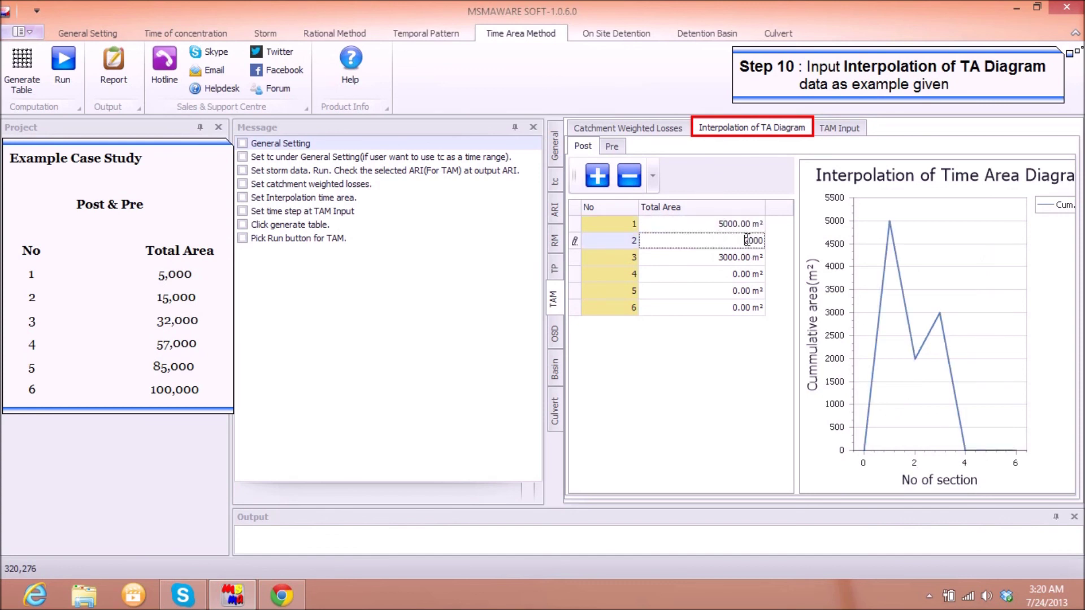
{"action": "key", "text": "Delete"}
{"action": "type", "text": "15"}
{"action": "left_click", "coordinate": [738, 256]}
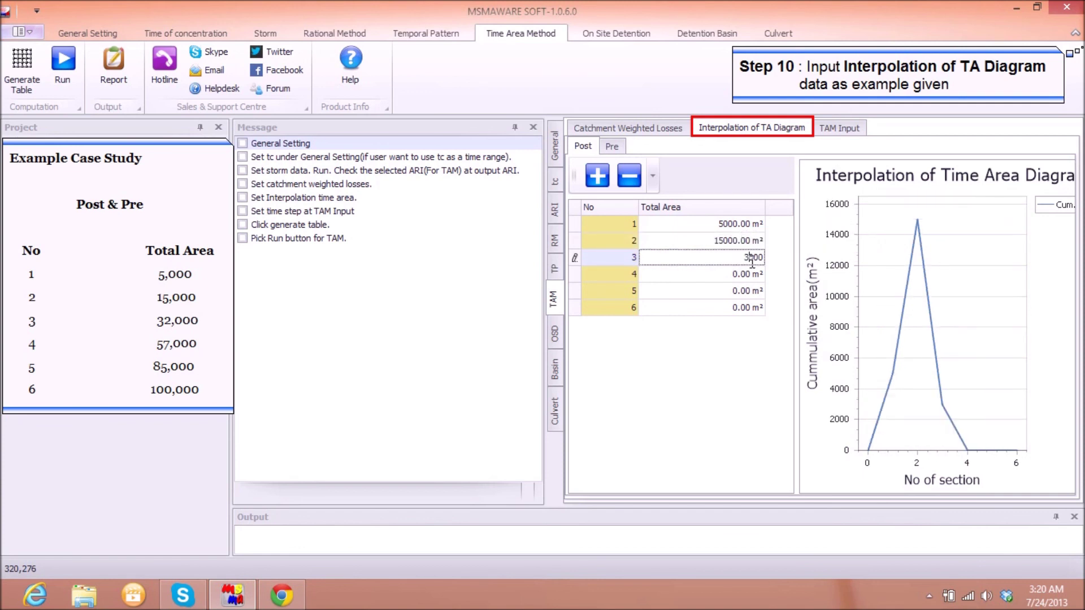
{"action": "type", "text": "2"}
Set the Post total areas of sections 4, 5 and 6 to 57000, 85000 and 100000 m²
{"action": "left_click", "coordinate": [741, 274]}
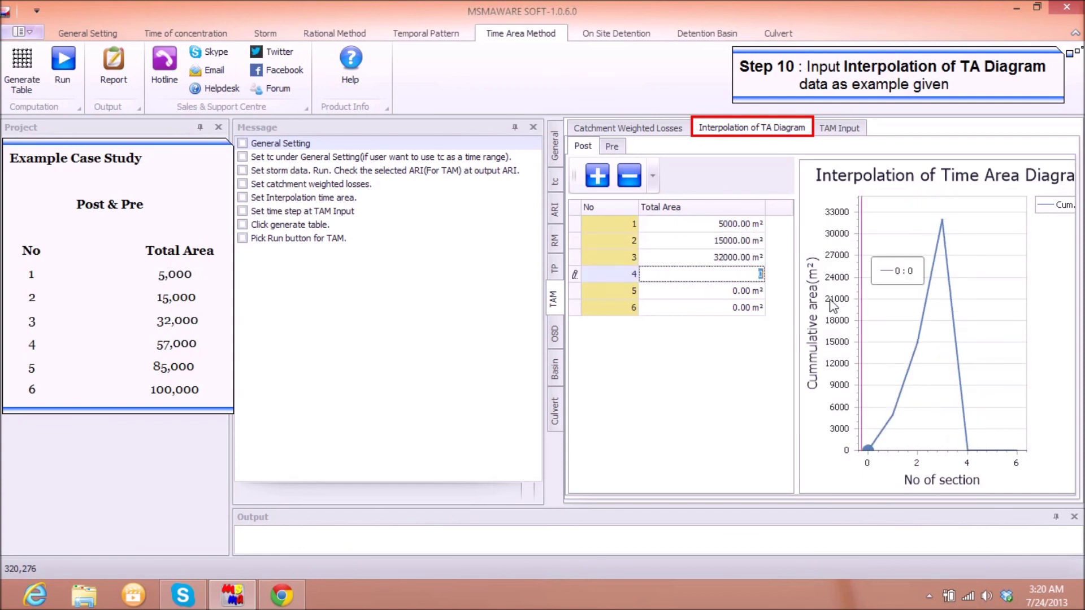
{"action": "type", "text": "57000"}
{"action": "left_click", "coordinate": [742, 291]}
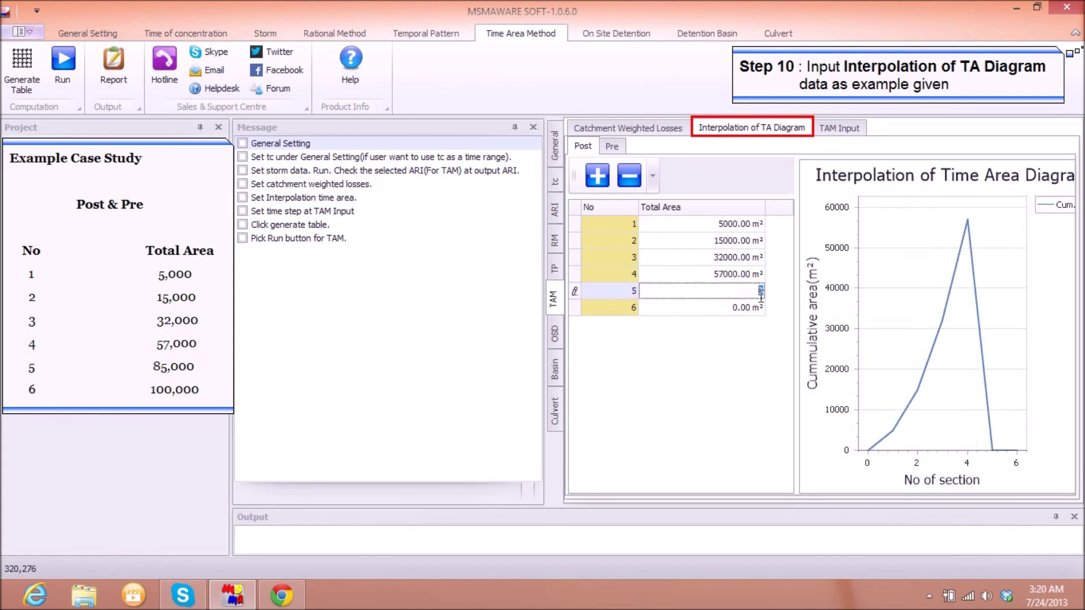
{"action": "type", "text": "85000"}
{"action": "left_click", "coordinate": [745, 308]}
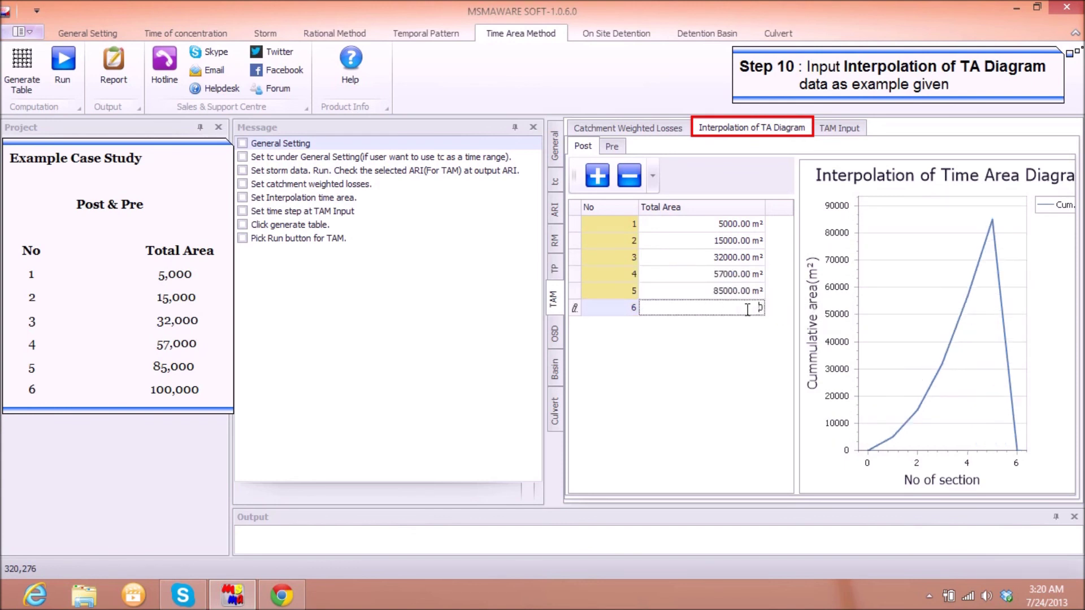
{"action": "type", "text": "100000"}
Add three more section rows to the Pre table of the Interpolation of TA Diagram
{"action": "left_click", "coordinate": [616, 146]}
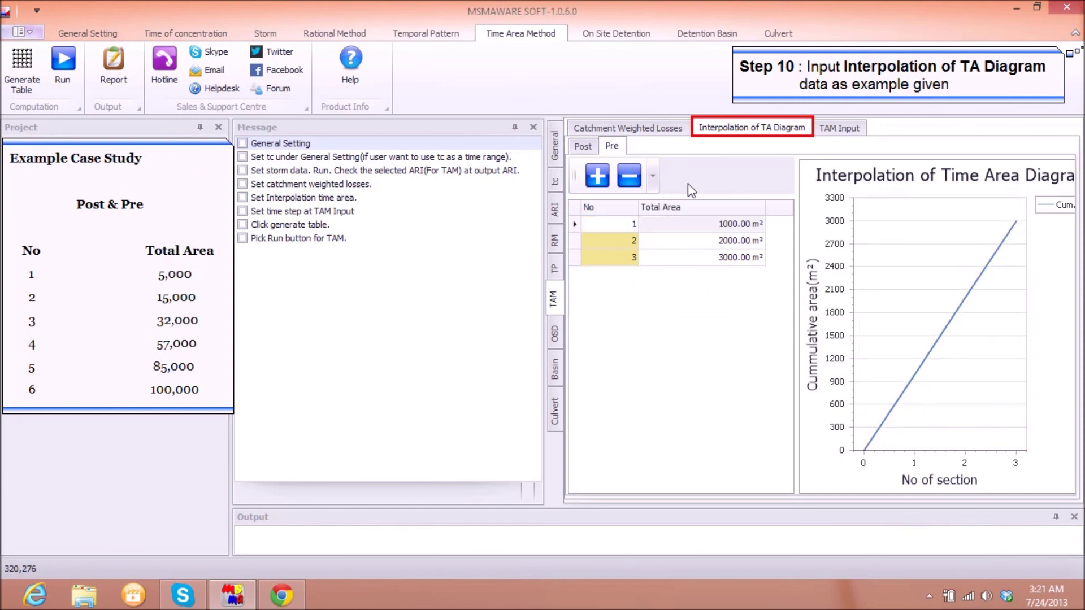
{"action": "left_click", "coordinate": [601, 178]}
{"action": "left_click", "coordinate": [601, 178]}
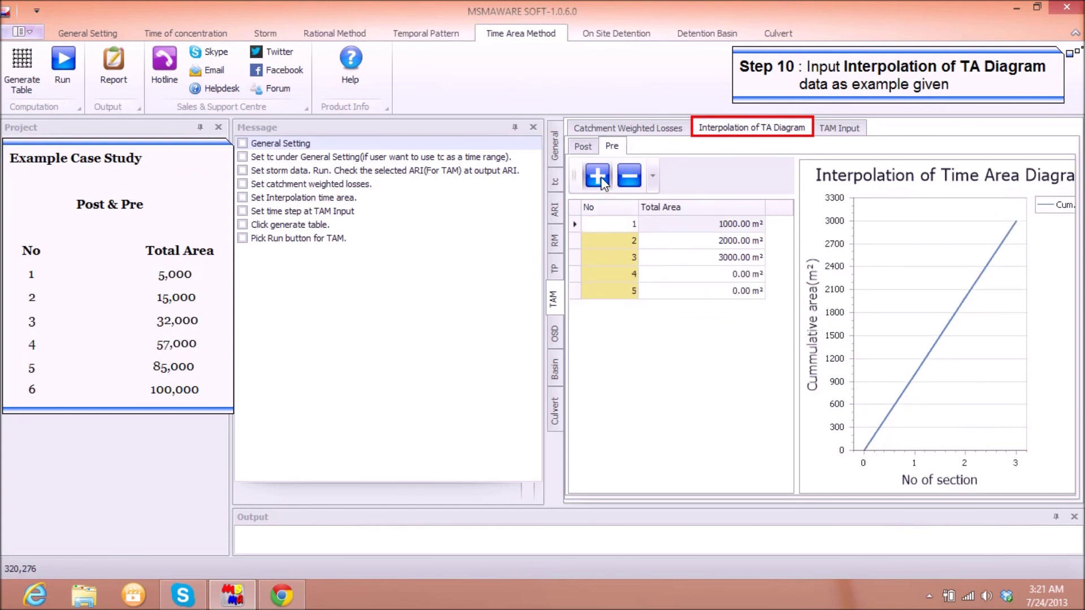
{"action": "left_click", "coordinate": [606, 181]}
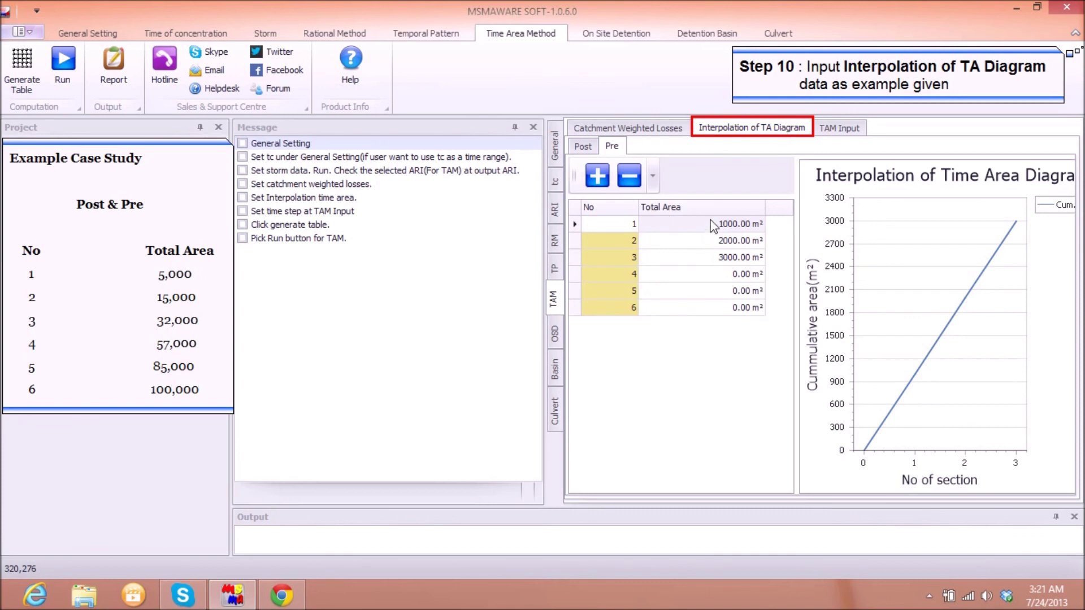
Set the Pre total areas of sections 1, 2 and 3 to 5000, 15000 and 32000 m²
{"action": "left_click", "coordinate": [750, 223]}
{"action": "type", "text": "000"}
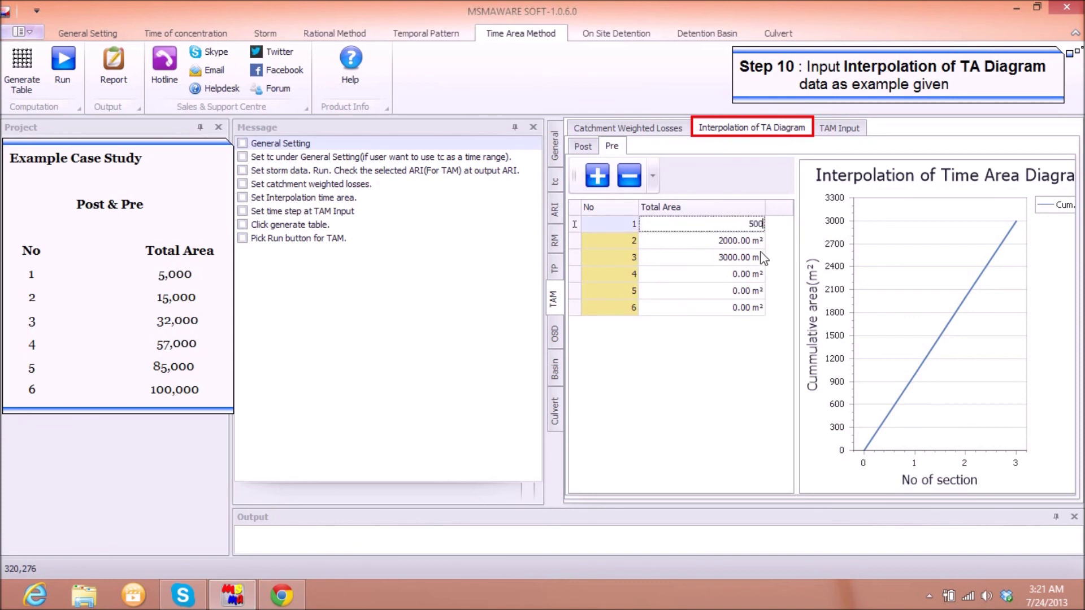
{"action": "left_click", "coordinate": [746, 241]}
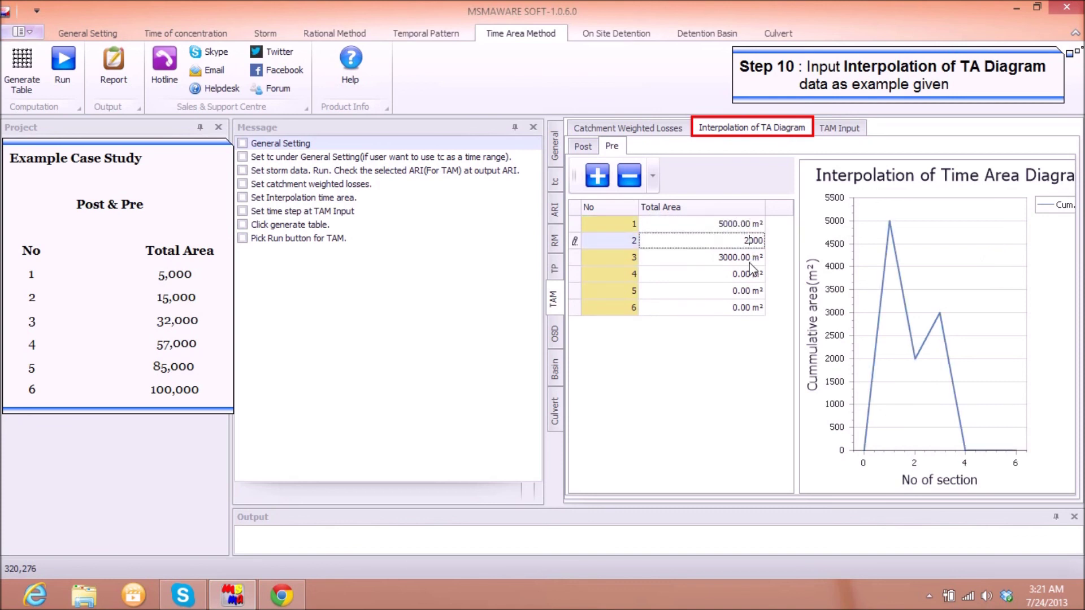
{"action": "type", "text": "15000"}
{"action": "left_click", "coordinate": [746, 258]}
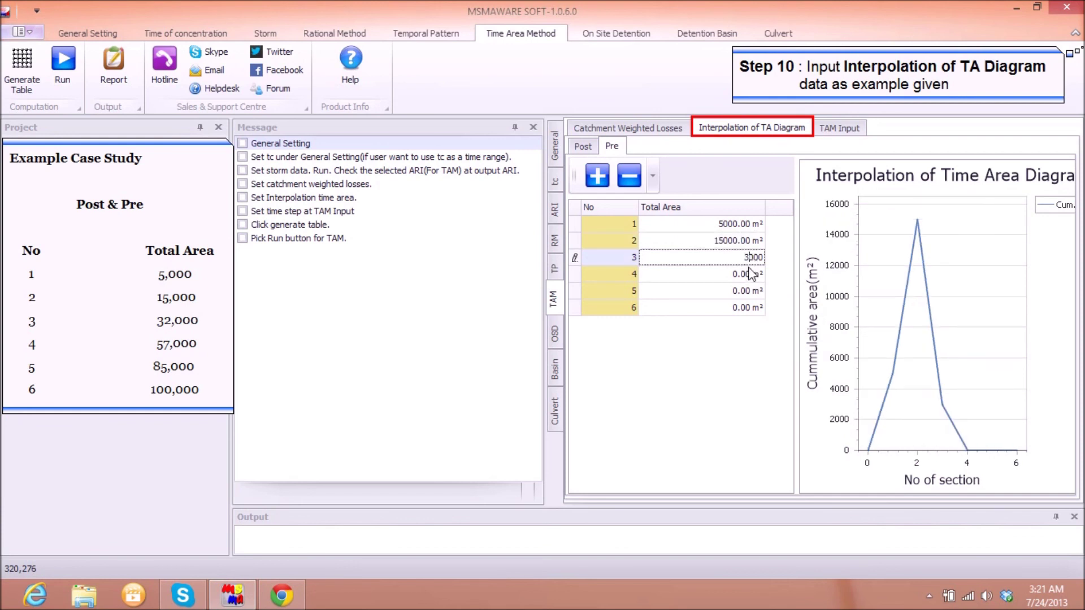
{"action": "type", "text": "2"}
Set the Pre total areas of sections 4, 5 and 6 to 57000, 85000 and 100000 m²
{"action": "key", "text": "Down"}
{"action": "type", "text": "57000"}
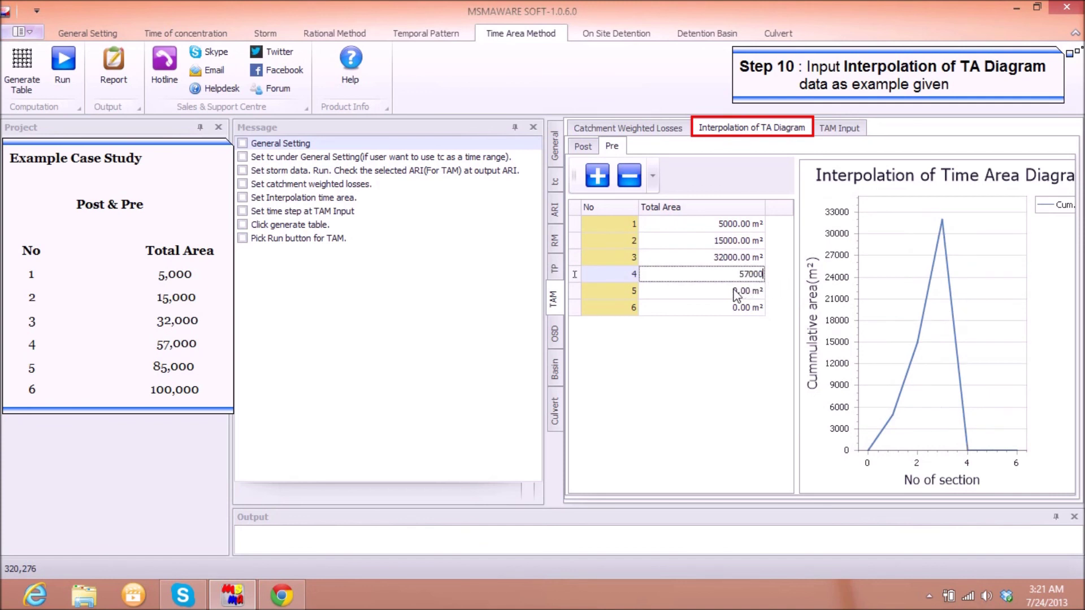
{"action": "key", "text": "Down"}
{"action": "type", "text": "8500"}
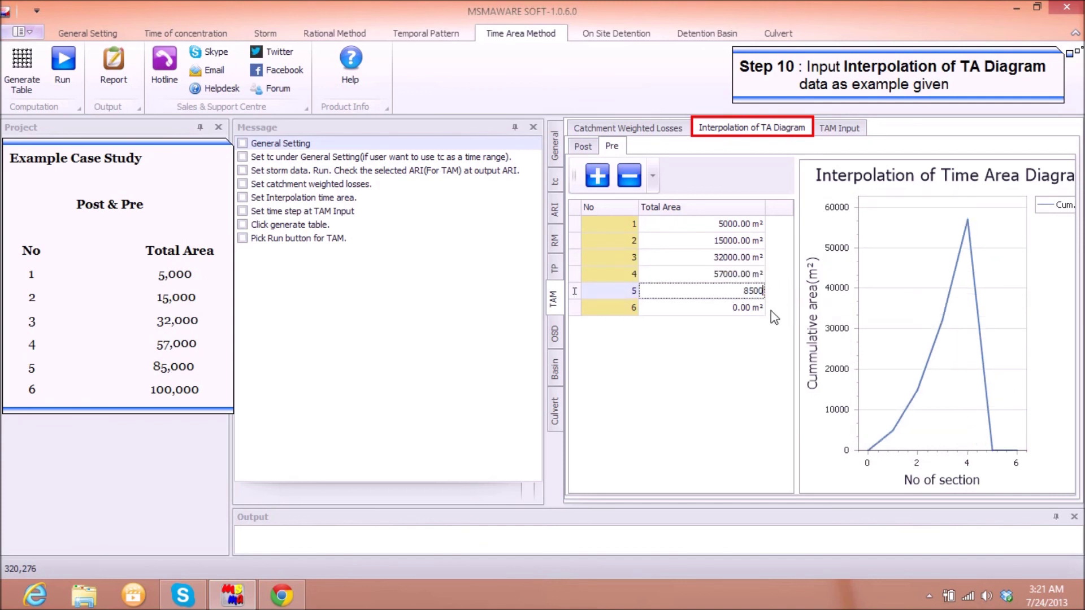
{"action": "key", "text": "Down"}
{"action": "type", "text": "100000"}
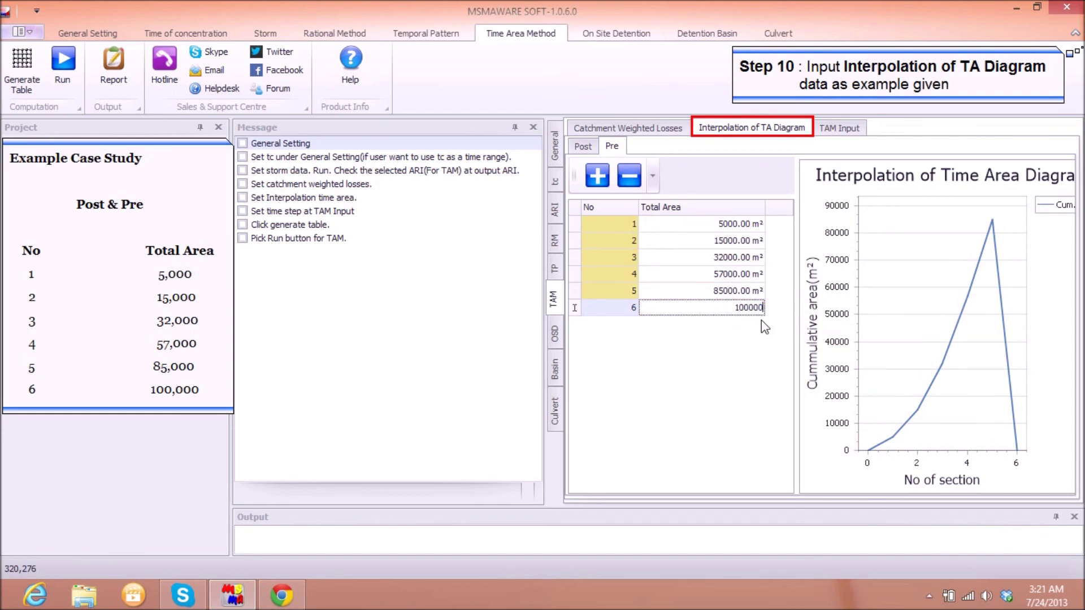
{"action": "key", "text": "Return"}
Generate the TAM Input table with MSMA2 and widen its area so the columns are readable
{"action": "left_click", "coordinate": [841, 128]}
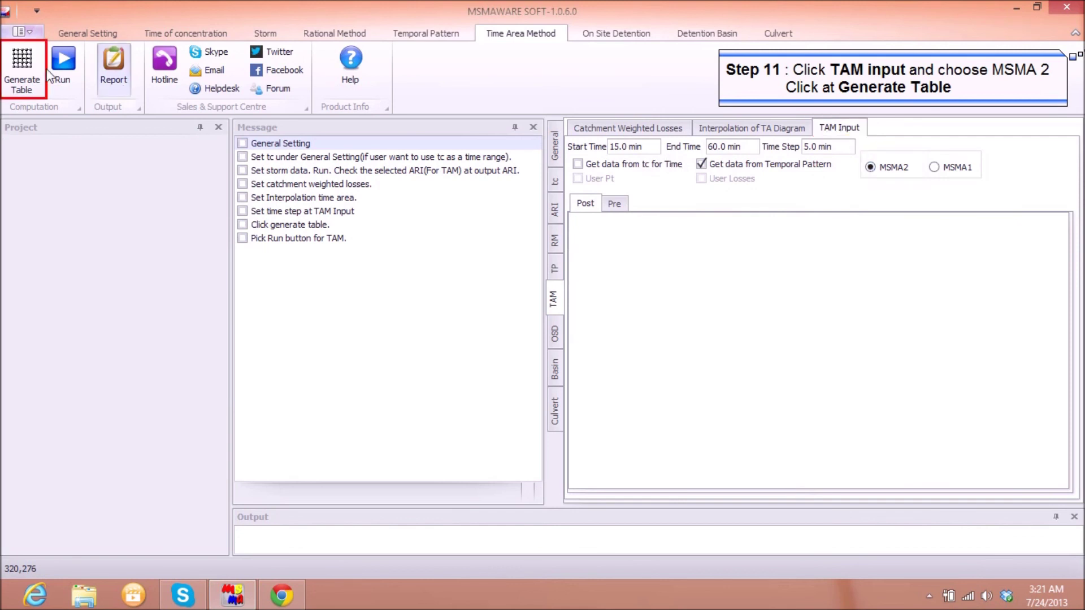
{"action": "left_click", "coordinate": [26, 68]}
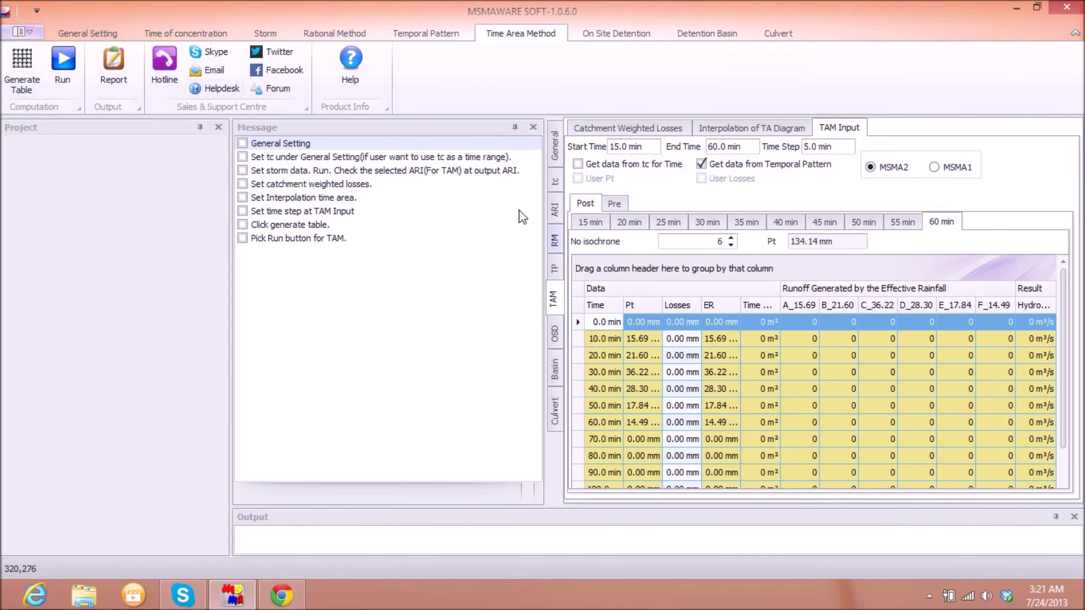
{"action": "left_click_drag", "start_coordinate": [546, 226], "coordinate": [477, 240]}
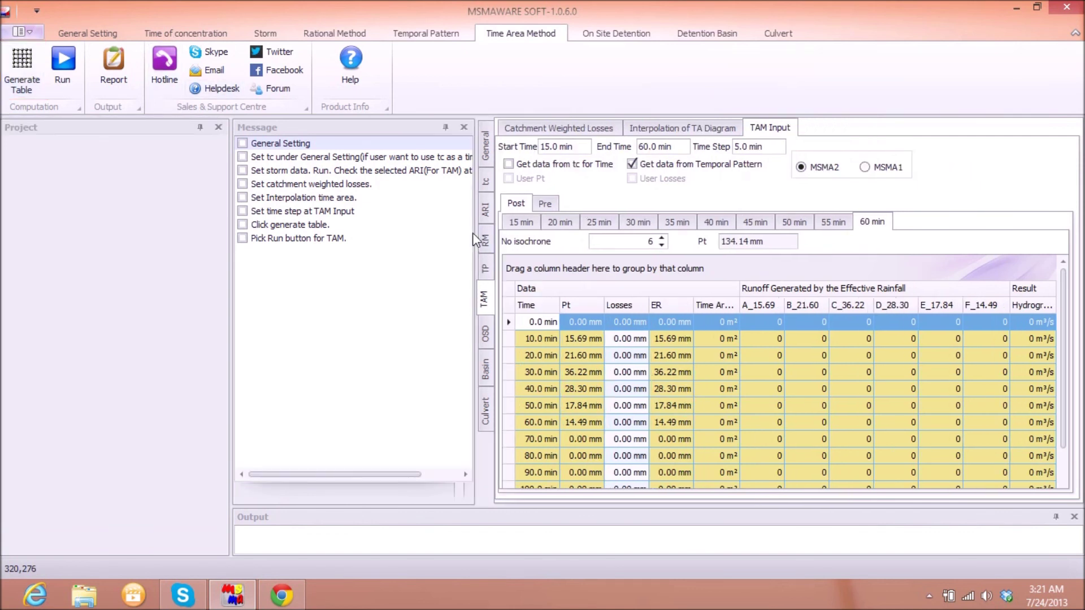
{"action": "left_click", "coordinate": [537, 204]}
{"action": "left_click", "coordinate": [530, 208]}
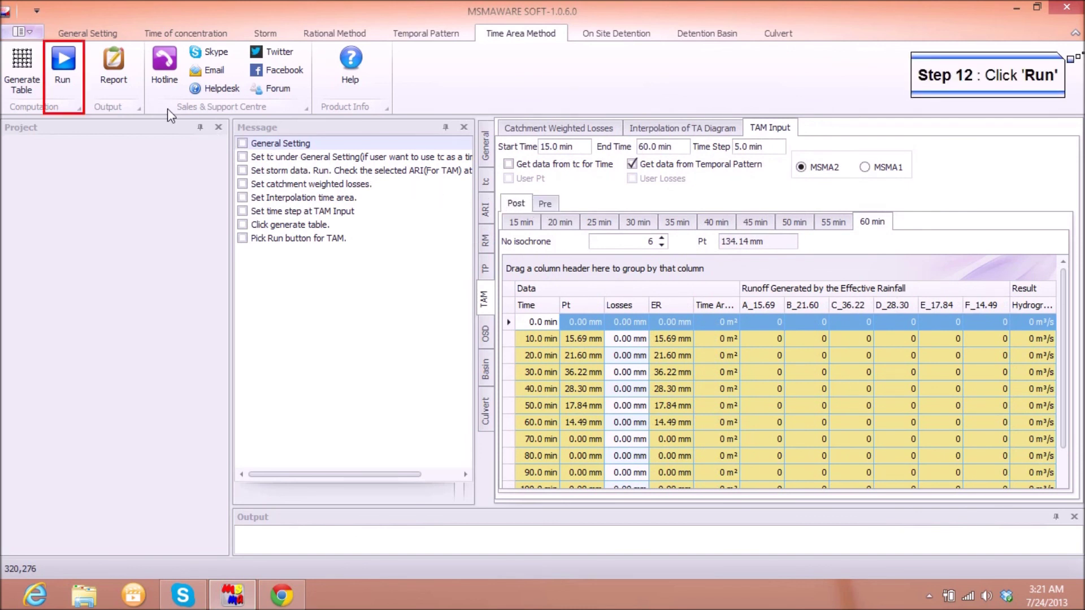
Run the Time Area Method computation and widen the Time Area Graph area
{"action": "left_click", "coordinate": [64, 67]}
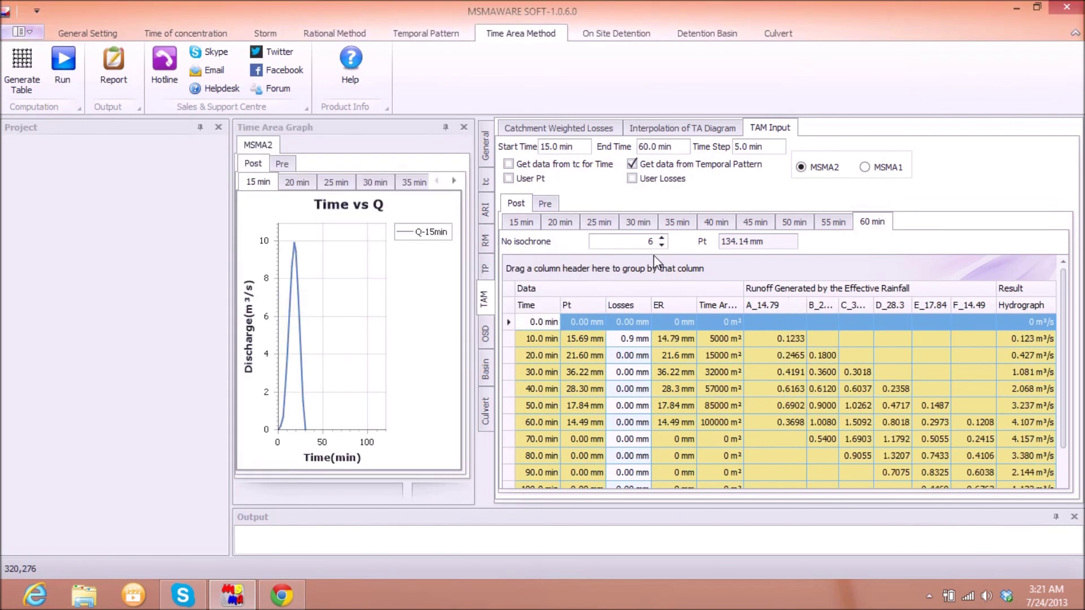
{"action": "left_click_drag", "start_coordinate": [231, 192], "coordinate": [115, 163]}
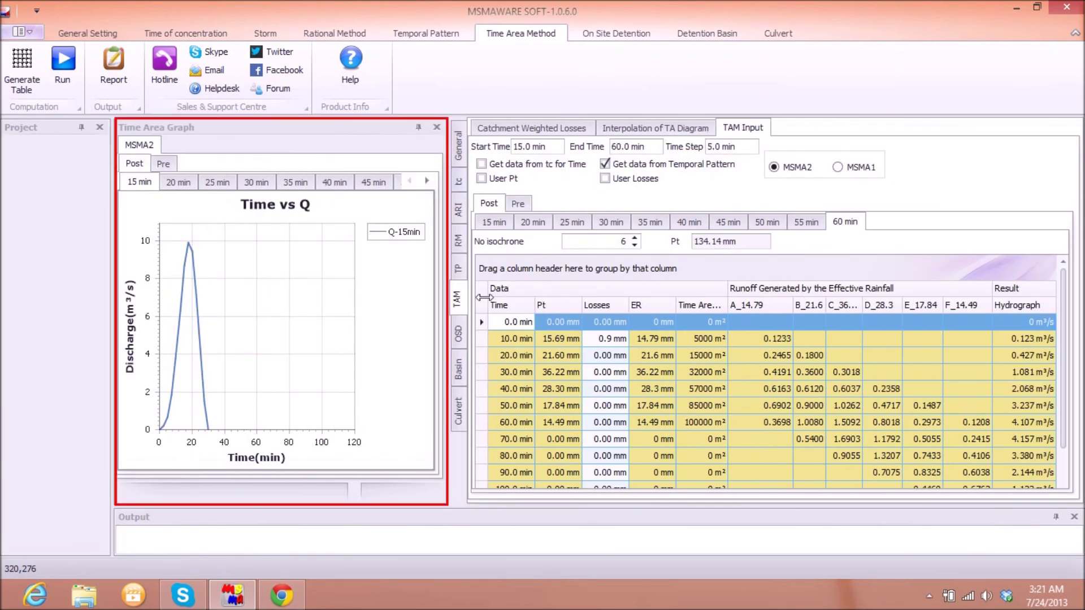
Examine the Post and Pre hydrograph graphs and runoff tables for several storm durations, including 15, 30 and 40 minutes
{"action": "left_click", "coordinate": [149, 166]}
{"action": "left_click", "coordinate": [161, 165]}
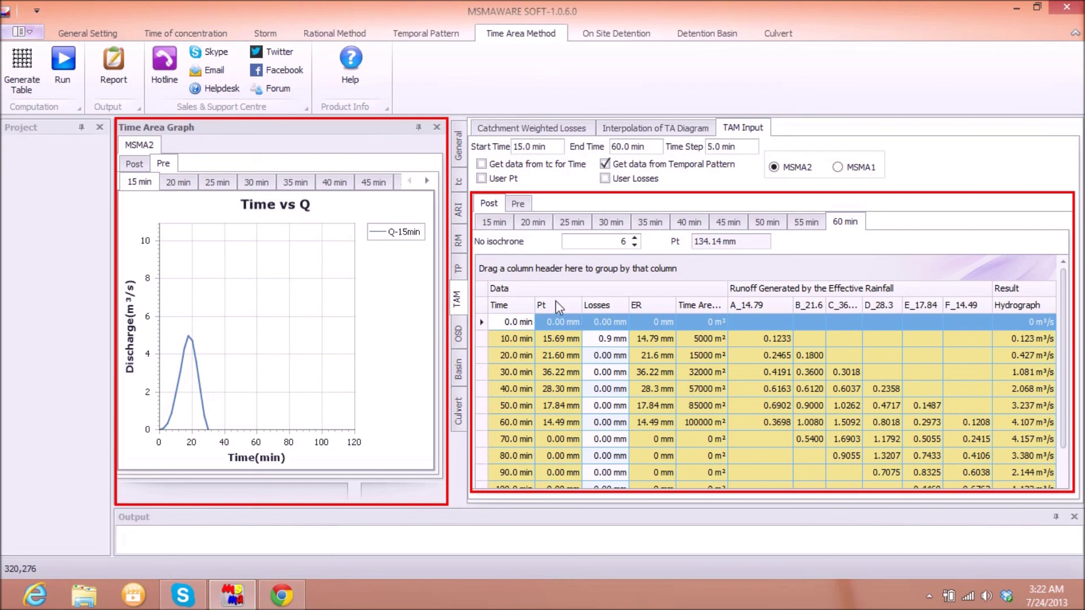
{"action": "left_click", "coordinate": [532, 222]}
{"action": "left_click", "coordinate": [619, 226]}
{"action": "left_click", "coordinate": [681, 226]}
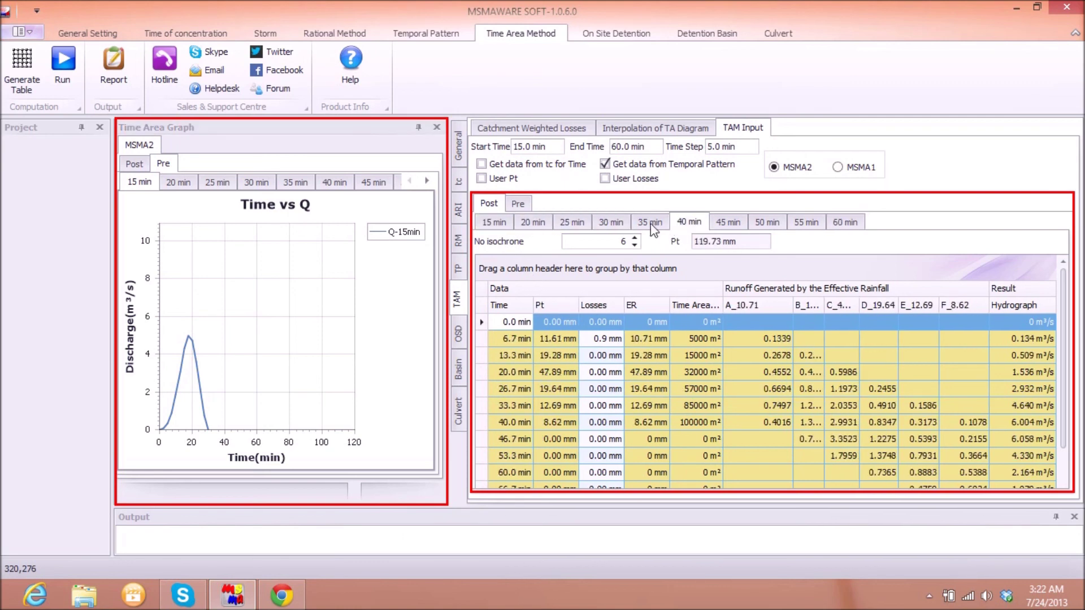
{"action": "left_click", "coordinate": [256, 182]}
{"action": "left_click", "coordinate": [141, 184]}
{"action": "left_click", "coordinate": [132, 168]}
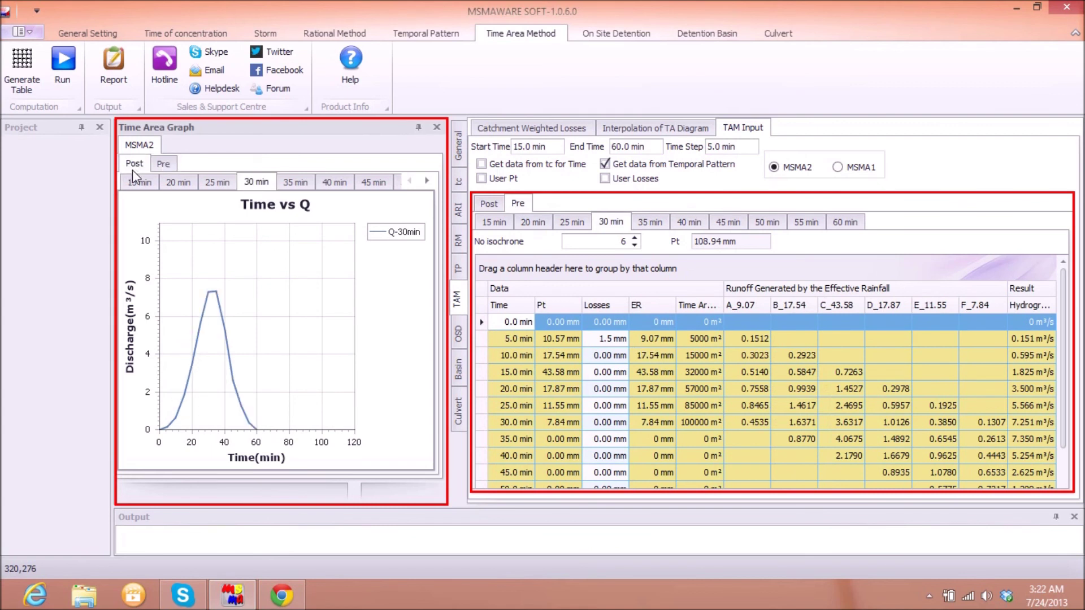
{"action": "left_click", "coordinate": [136, 186]}
{"action": "left_click", "coordinate": [489, 204]}
{"action": "left_click", "coordinate": [493, 222]}
{"action": "left_click", "coordinate": [517, 204]}
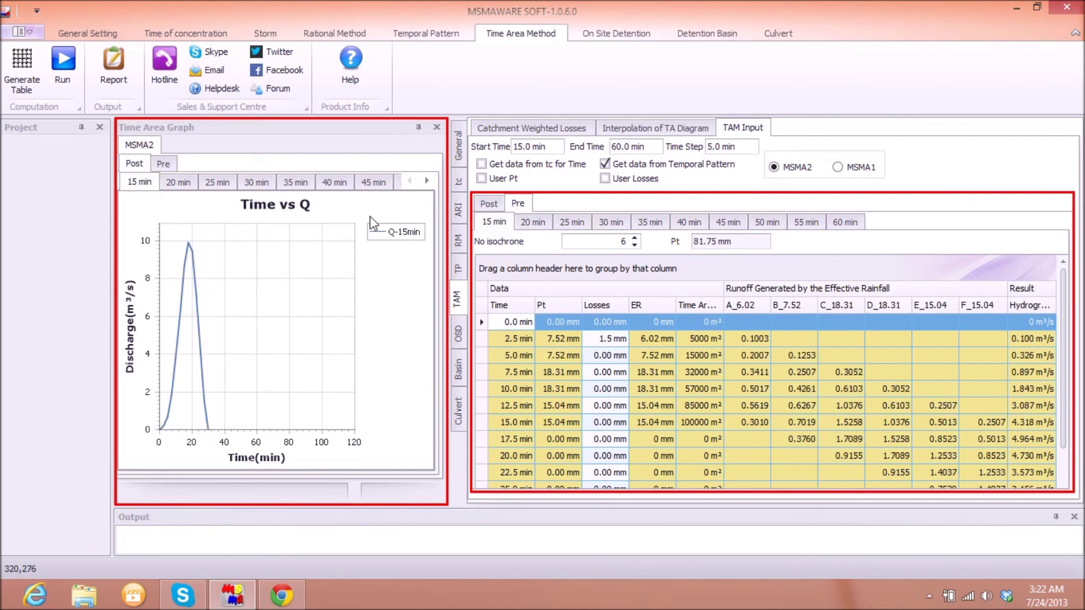
Compare the 15-minute discharge hydrographs of the Post and Pre conditions in the Time Area Graph
{"action": "left_click", "coordinate": [162, 165]}
{"action": "left_click", "coordinate": [136, 165]}
{"action": "left_click", "coordinate": [162, 165]}
{"action": "left_click", "coordinate": [137, 165]}
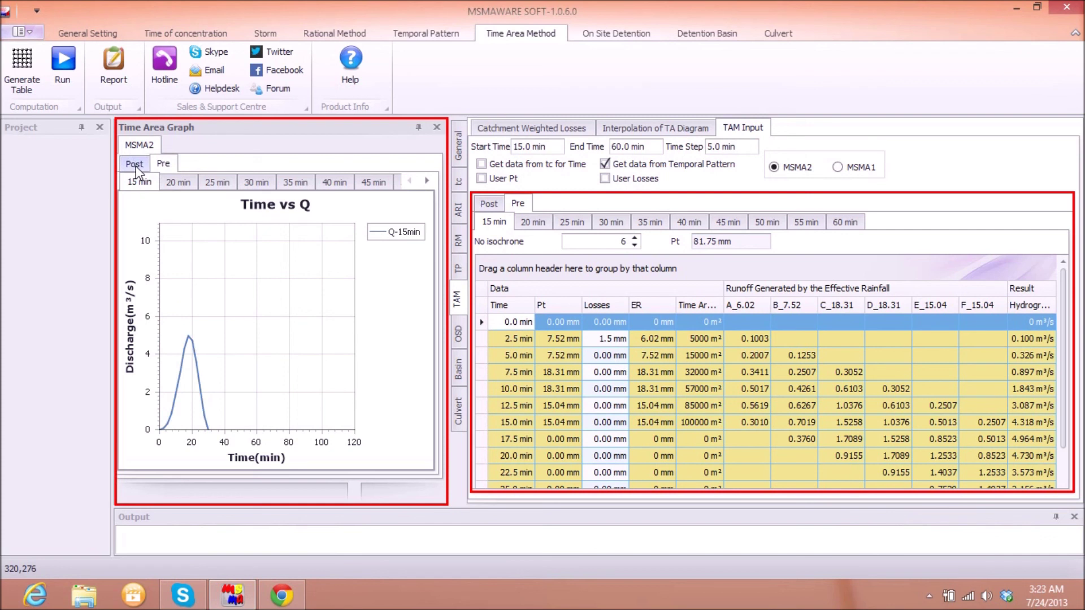
{"action": "left_click", "coordinate": [162, 165]}
{"action": "left_click", "coordinate": [137, 165]}
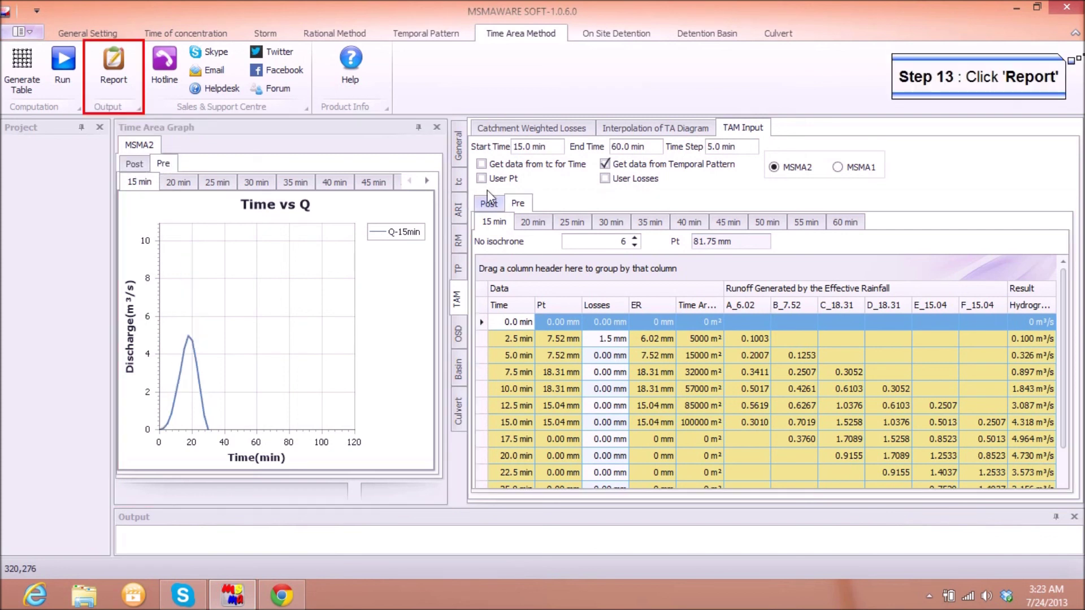
Generate the Time Area Method report and view its cover page in the preview
{"action": "left_click", "coordinate": [122, 81]}
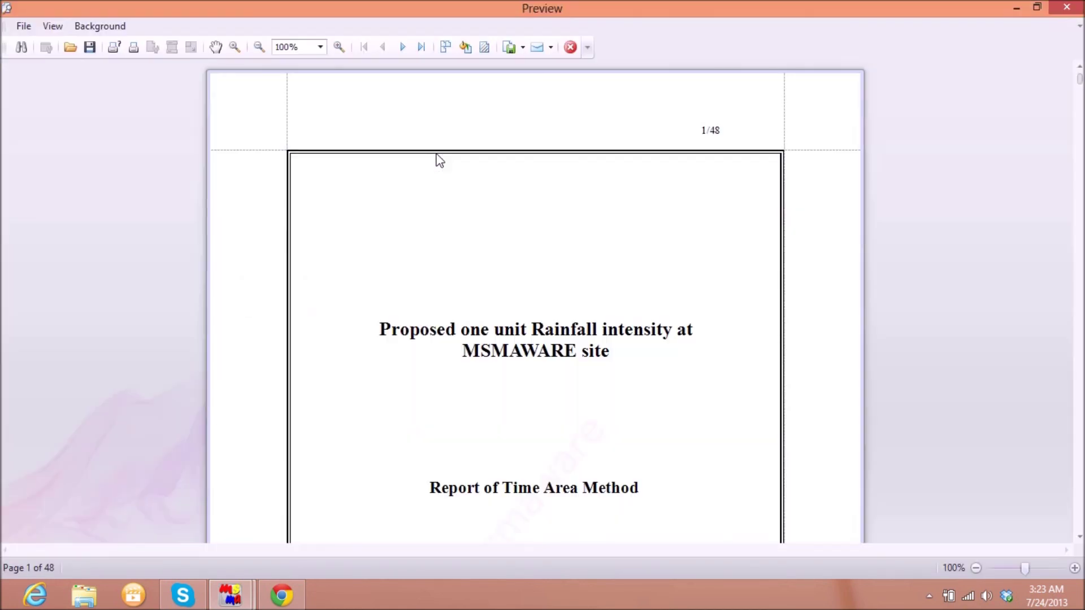
{"action": "scroll", "coordinate": [601, 240], "scroll_direction": "down", "scroll_amount": 6}
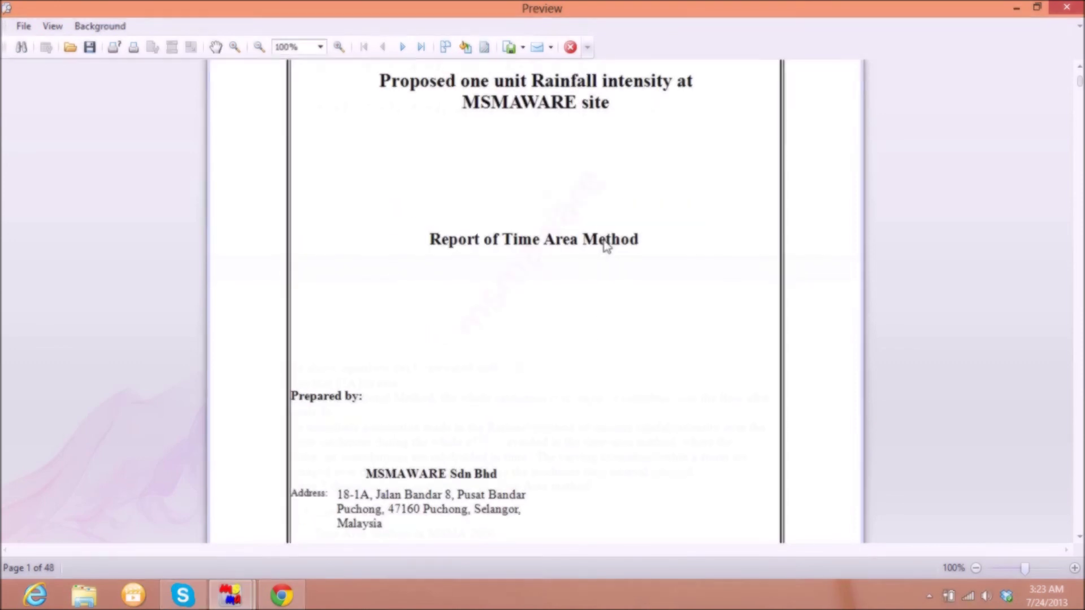